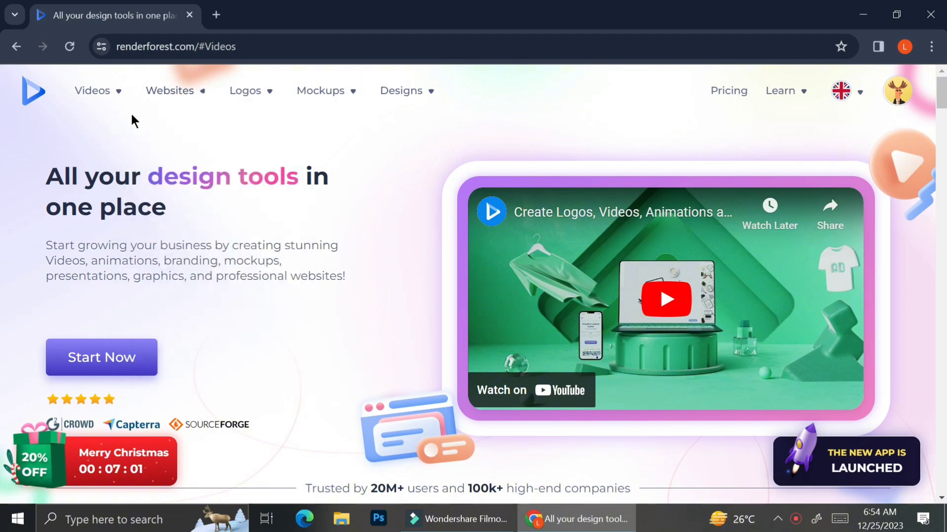
Look through the website, logo, mockup and design categories and the featured video templates on the Renderforest homepage
{"action": "mouse_move", "coordinate": [86, 106]}
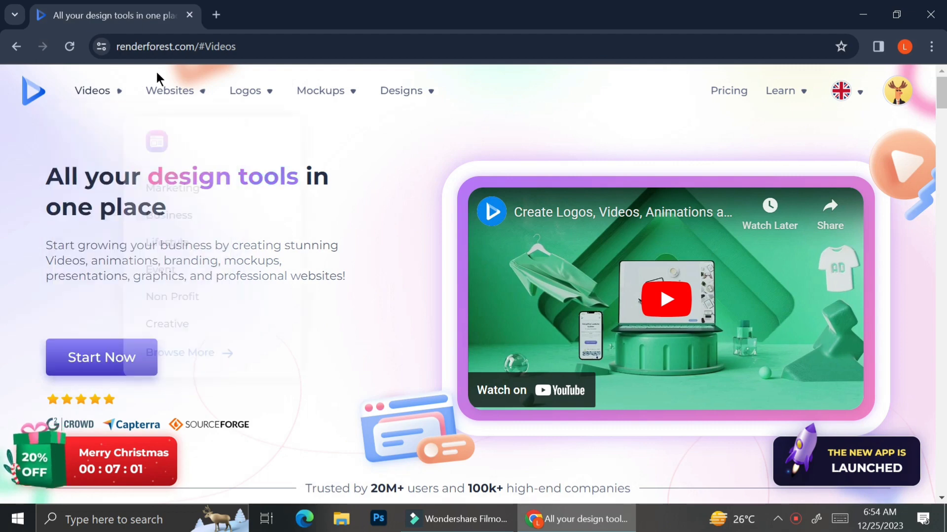
{"action": "mouse_move", "coordinate": [161, 81]}
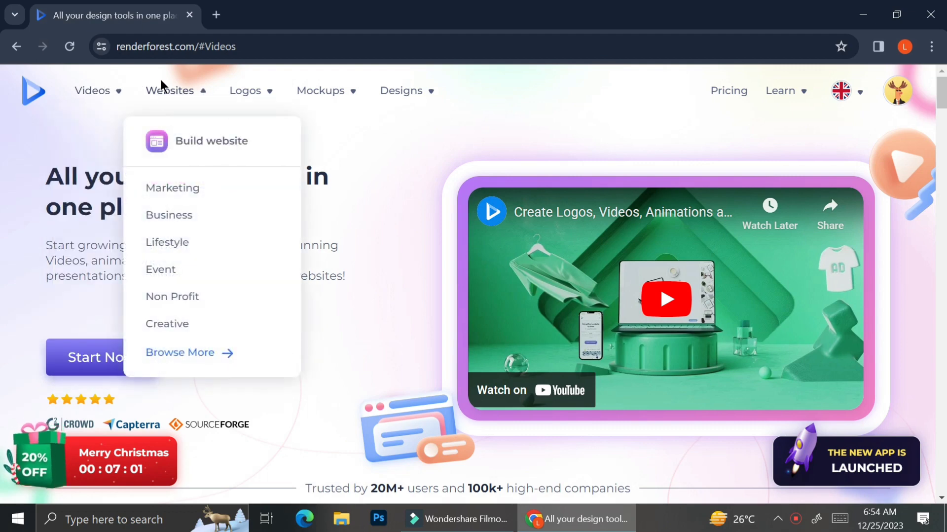
{"action": "mouse_move", "coordinate": [242, 84]}
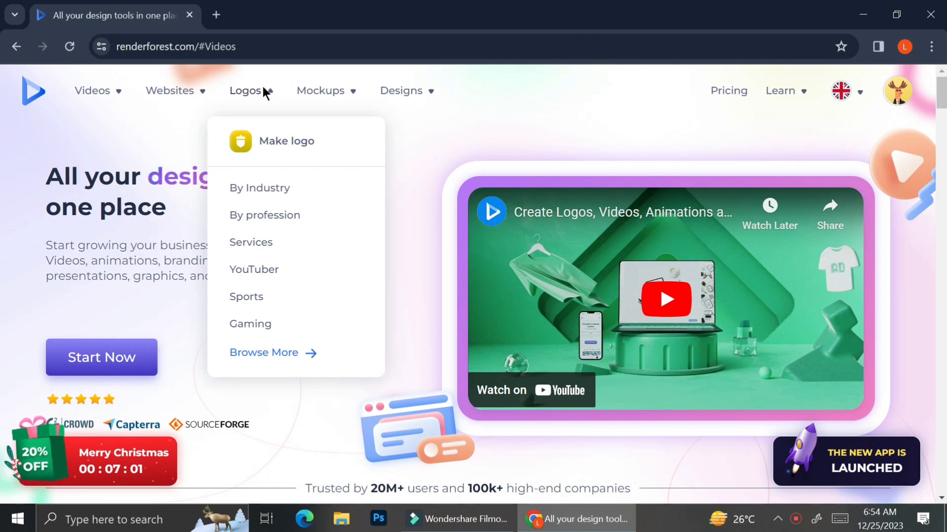
{"action": "mouse_move", "coordinate": [303, 98]}
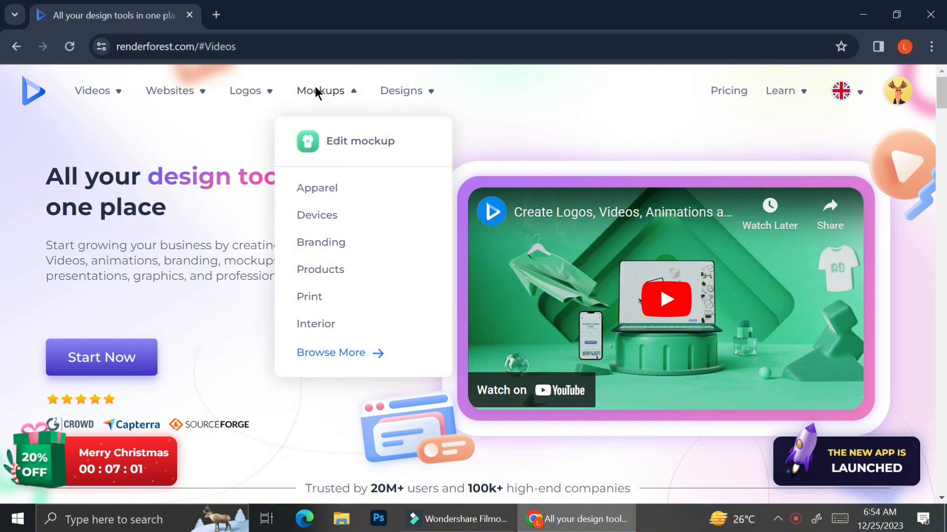
{"action": "mouse_move", "coordinate": [406, 87]}
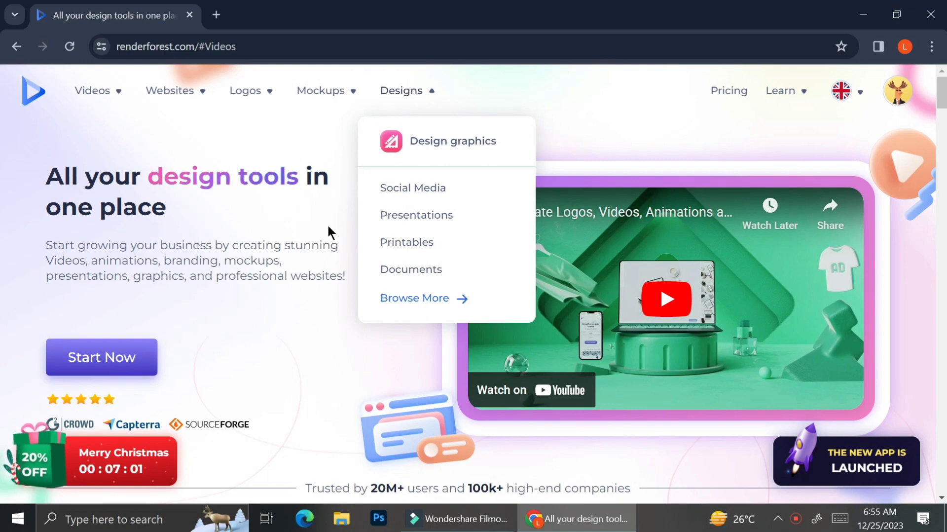
{"action": "scroll", "coordinate": [366, 301], "scroll_direction": "down", "scroll_amount": 5}
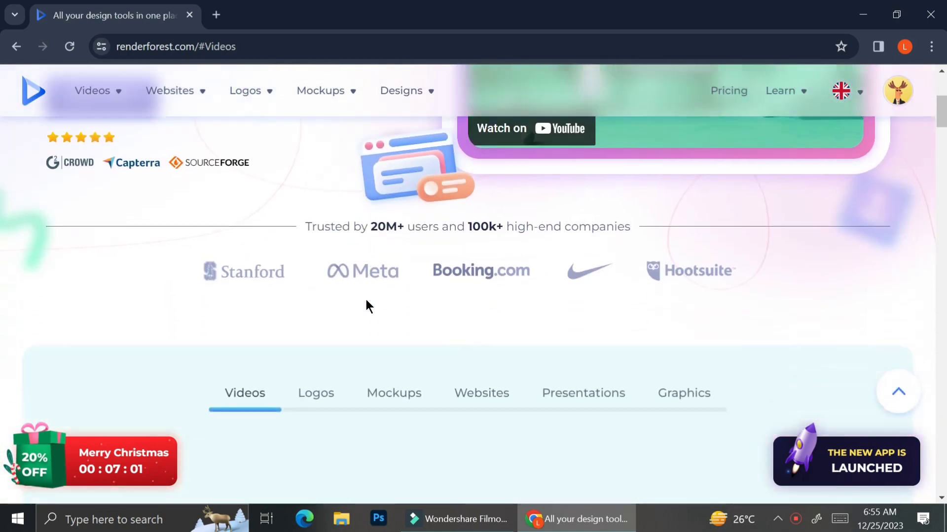
{"action": "scroll", "coordinate": [366, 301], "scroll_direction": "down", "scroll_amount": 3}
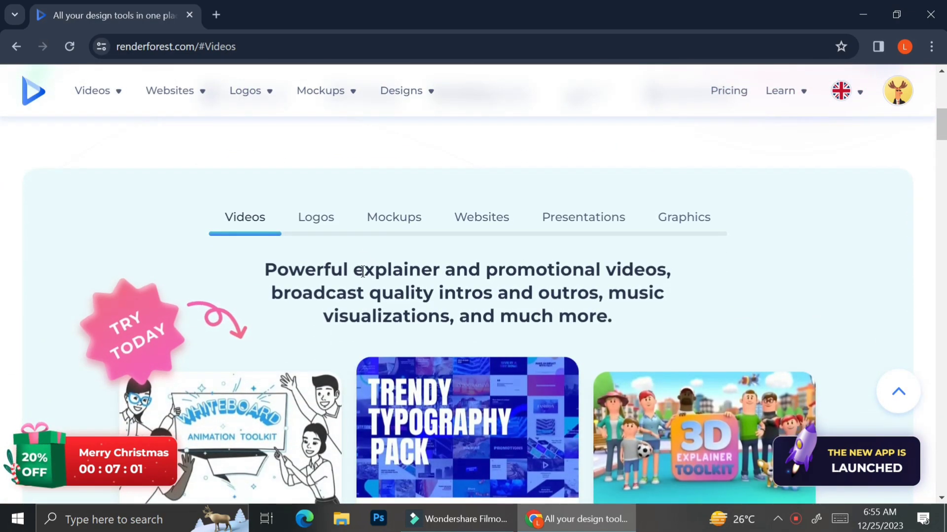
{"action": "scroll", "coordinate": [333, 224], "scroll_direction": "down", "scroll_amount": 2}
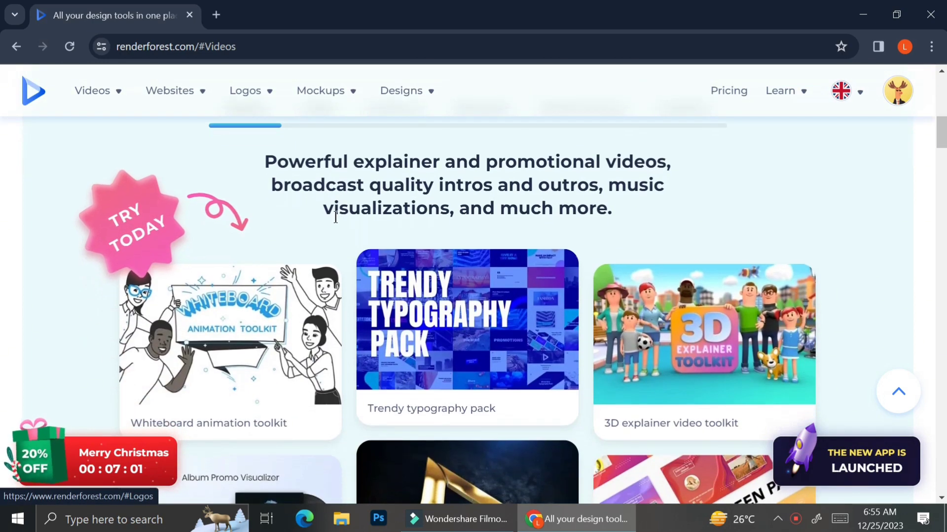
{"action": "scroll", "coordinate": [335, 217], "scroll_direction": "down", "scroll_amount": 1}
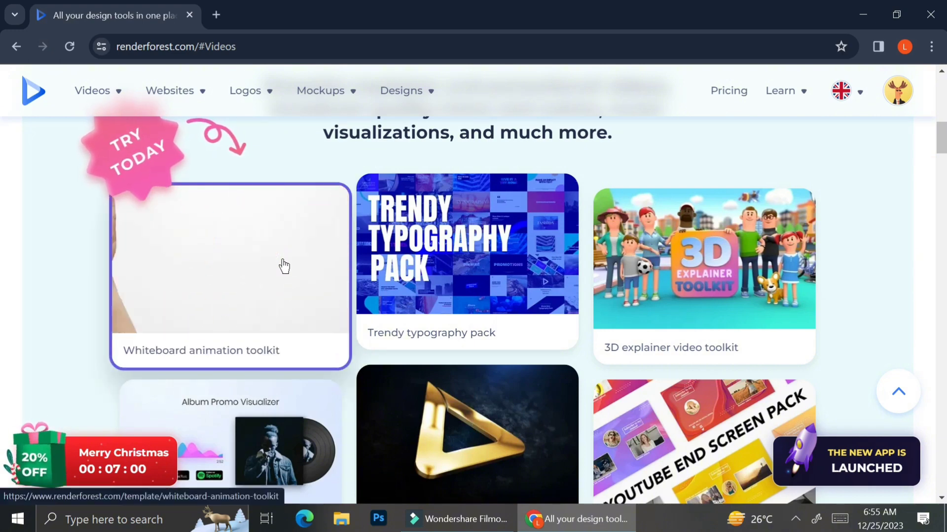
{"action": "scroll", "coordinate": [284, 265], "scroll_direction": "up", "scroll_amount": 8}
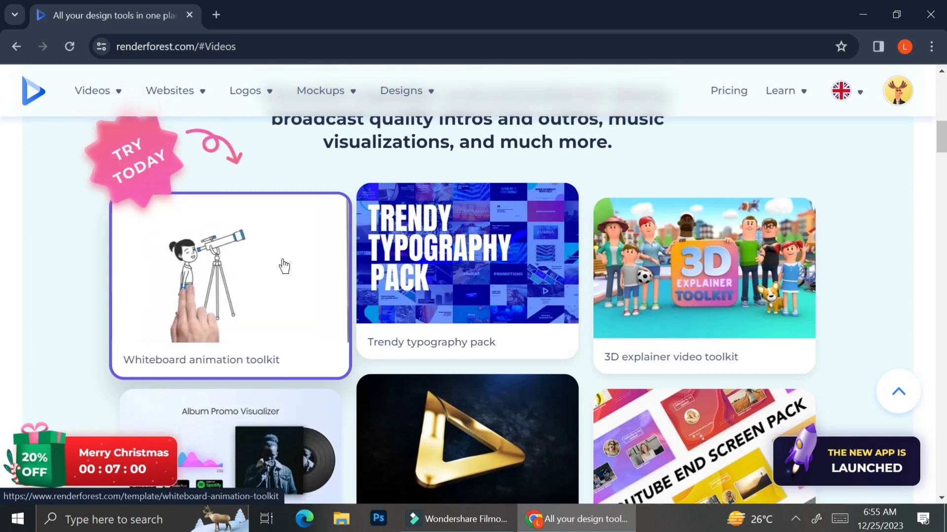
Browse the Animations video templates and start a new video with the Whiteboard Animation Toolkit
{"action": "mouse_move", "coordinate": [115, 86]}
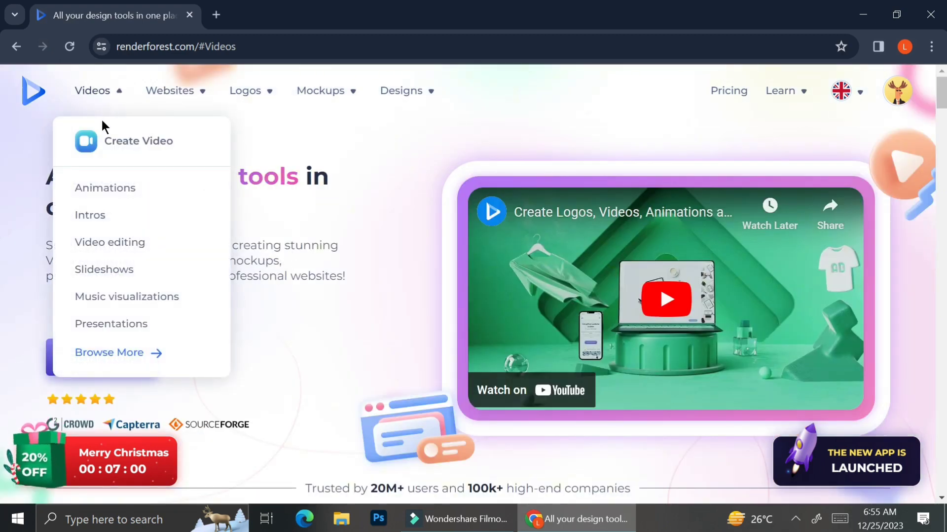
{"action": "left_click", "coordinate": [103, 197]}
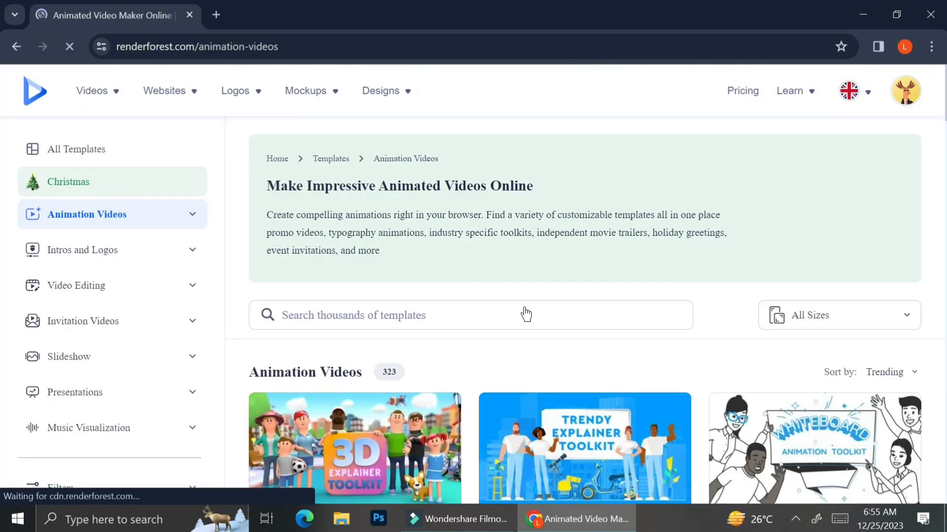
{"action": "scroll", "coordinate": [524, 318], "scroll_direction": "down", "scroll_amount": 2}
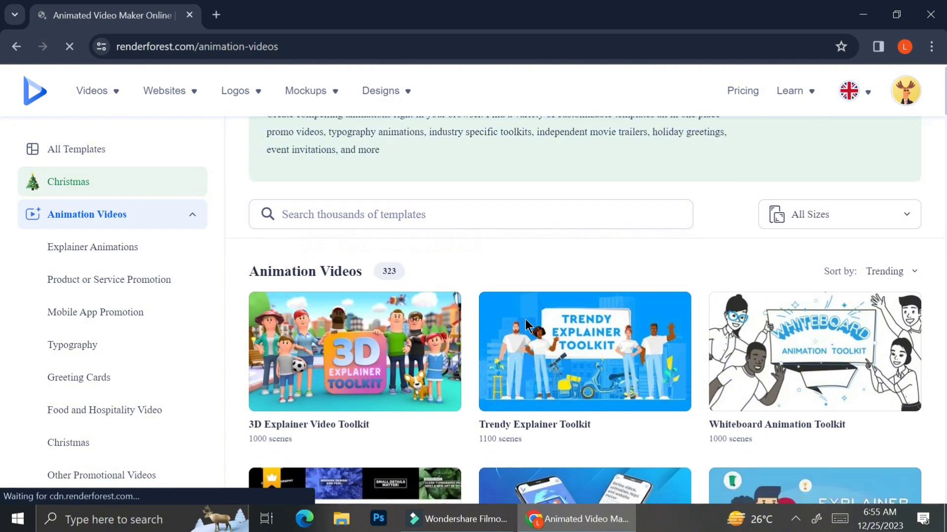
{"action": "scroll", "coordinate": [525, 318], "scroll_direction": "down", "scroll_amount": 1}
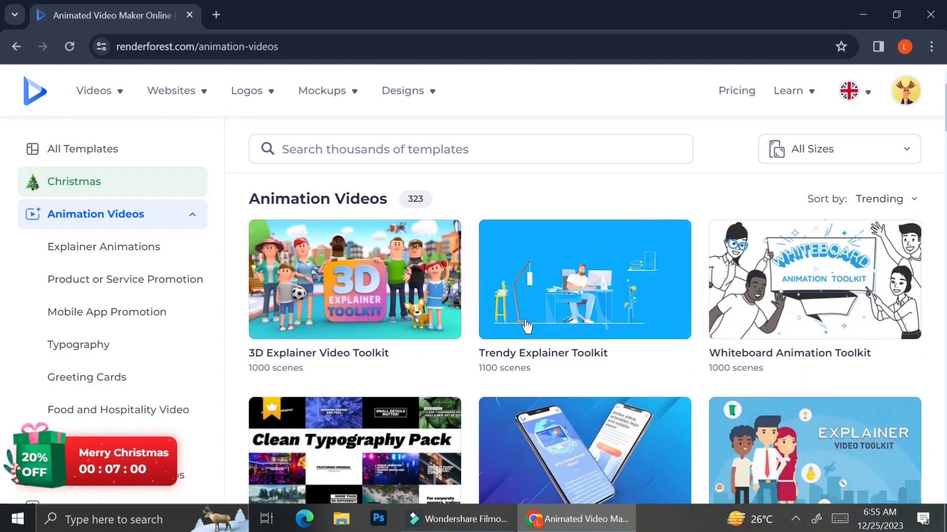
{"action": "scroll", "coordinate": [527, 326], "scroll_direction": "down", "scroll_amount": 2}
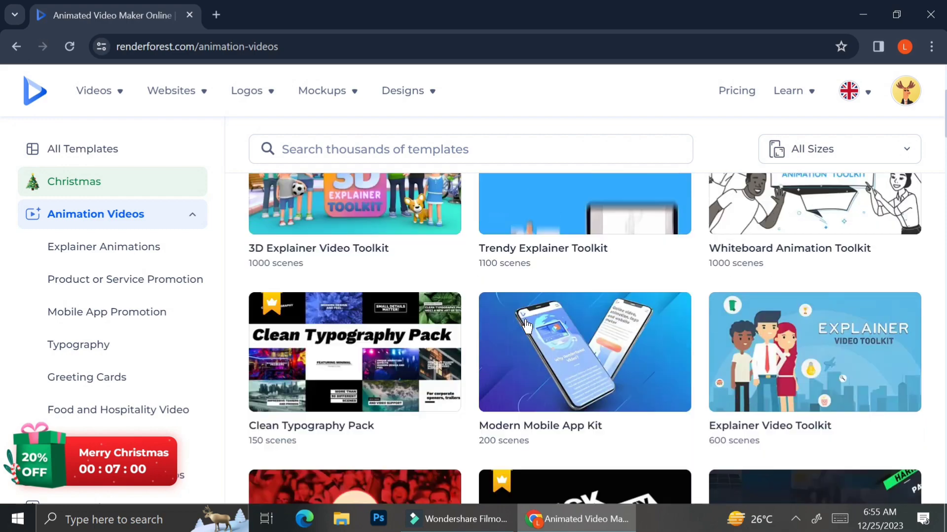
{"action": "scroll", "coordinate": [527, 325], "scroll_direction": "down", "scroll_amount": 2}
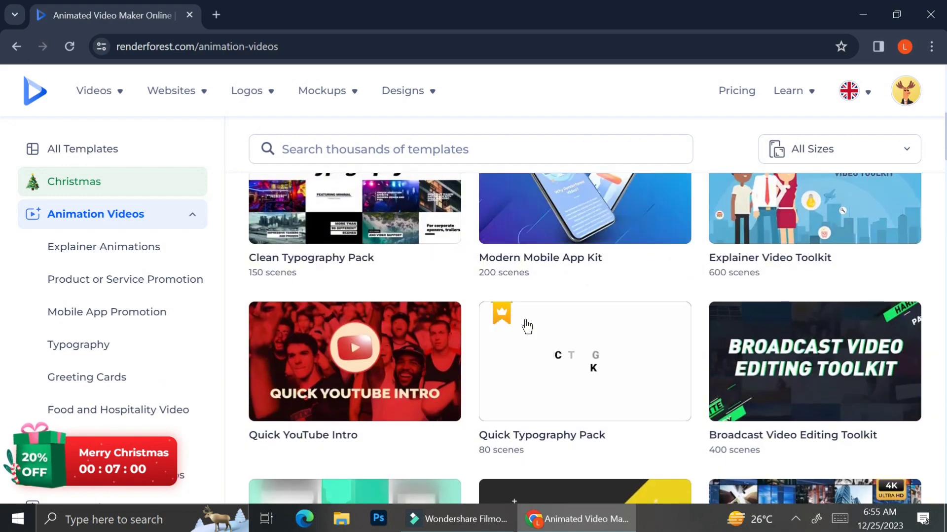
{"action": "scroll", "coordinate": [526, 323], "scroll_direction": "up", "scroll_amount": 5}
{"action": "left_click", "coordinate": [451, 248]}
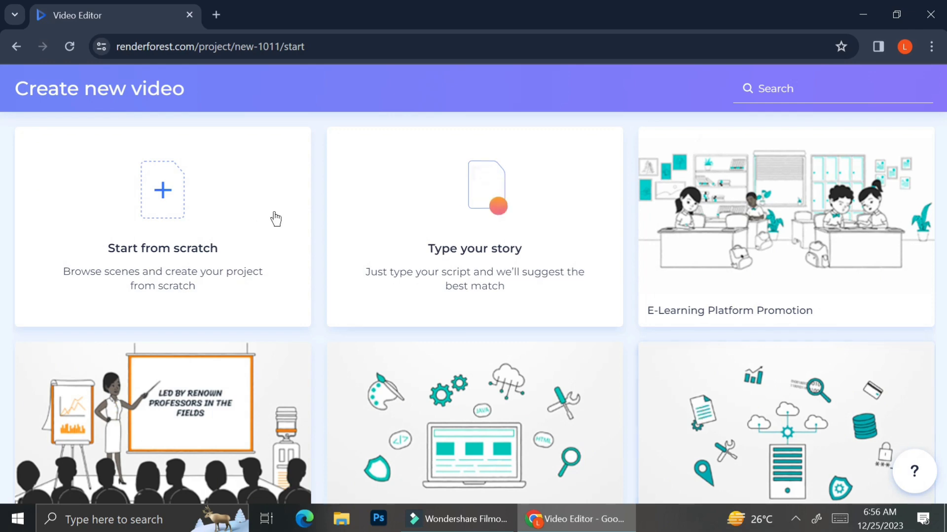
Examine the start-from-scratch scene library, including the casual and corporate character categories and Background Animations, and close it
{"action": "left_click", "coordinate": [210, 229]}
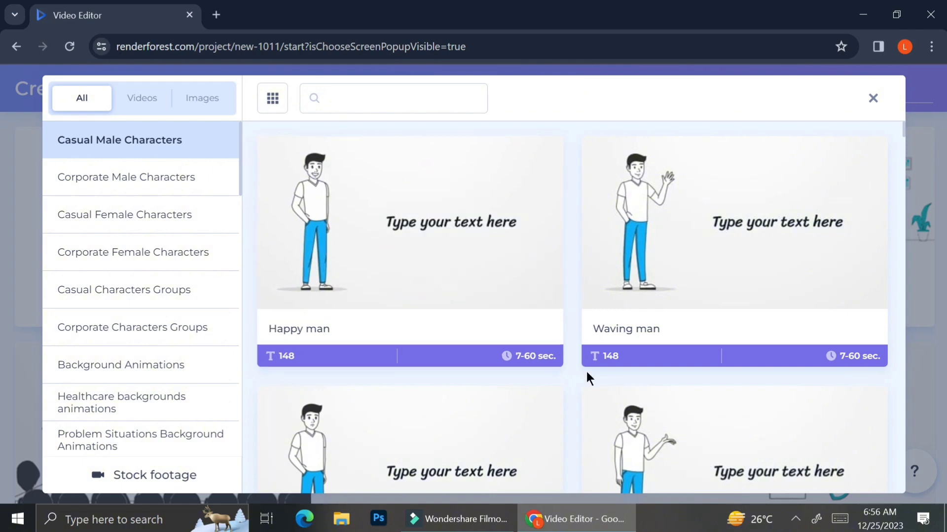
{"action": "scroll", "coordinate": [588, 374], "scroll_direction": "down", "scroll_amount": 3}
{"action": "scroll", "coordinate": [588, 380], "scroll_direction": "down", "scroll_amount": 4}
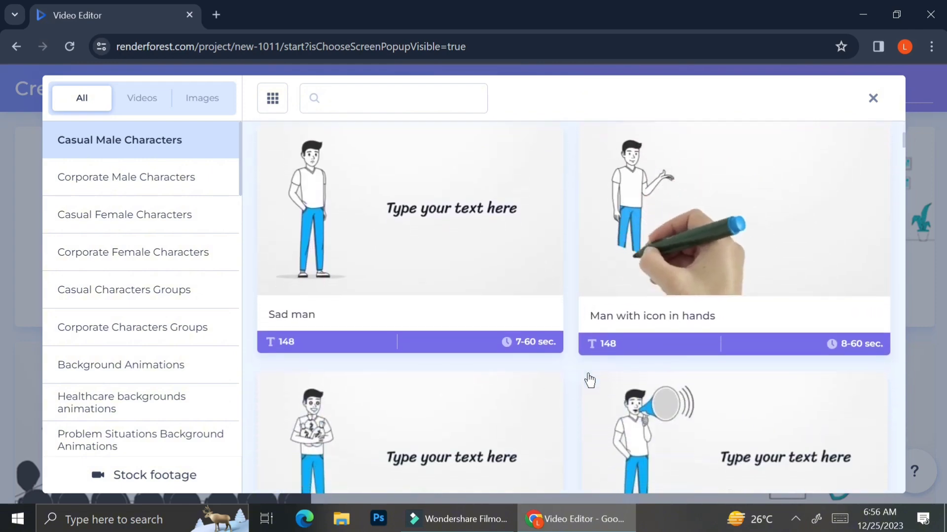
{"action": "scroll", "coordinate": [510, 403], "scroll_direction": "down", "scroll_amount": 1}
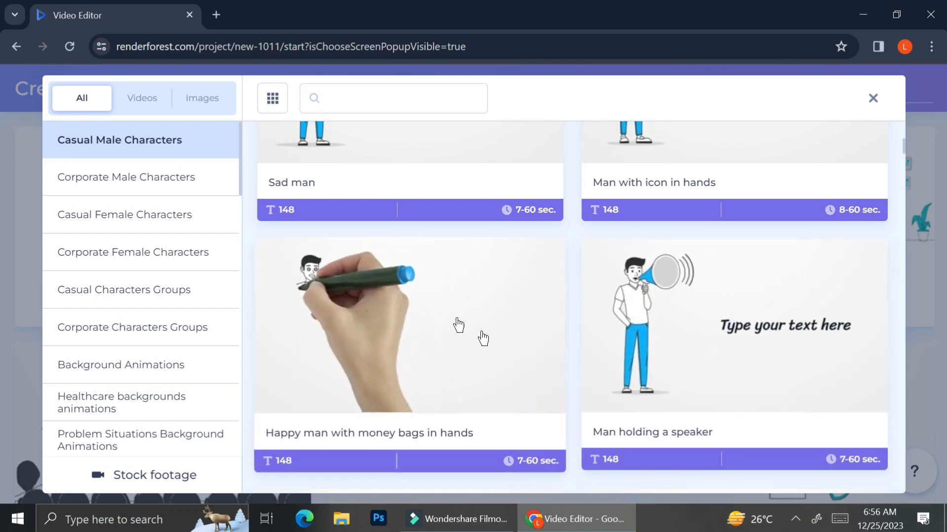
{"action": "left_click", "coordinate": [186, 182]}
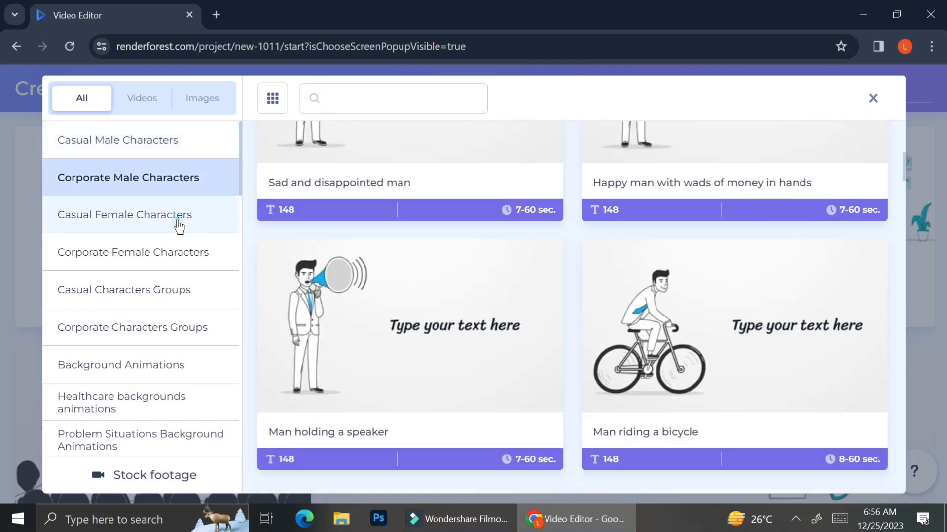
{"action": "left_click", "coordinate": [177, 217]}
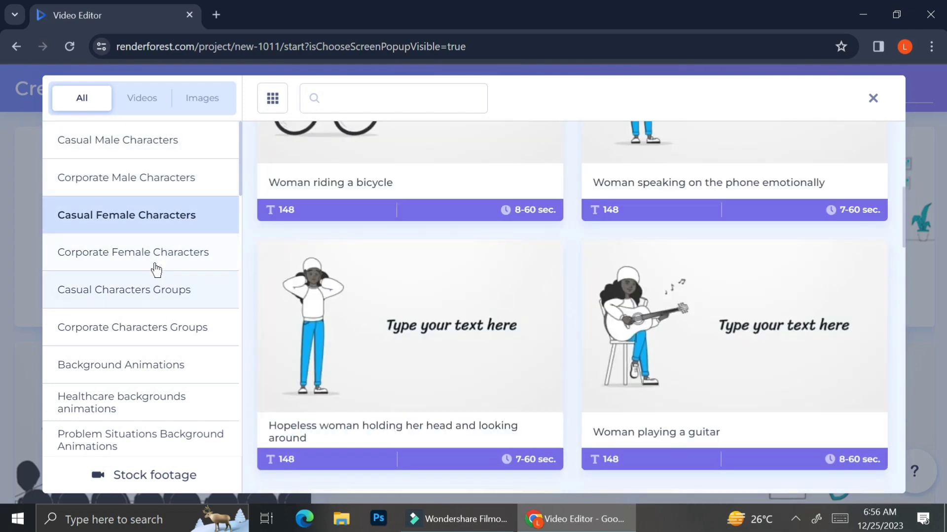
{"action": "left_click", "coordinate": [154, 268]}
{"action": "left_click", "coordinate": [149, 294]}
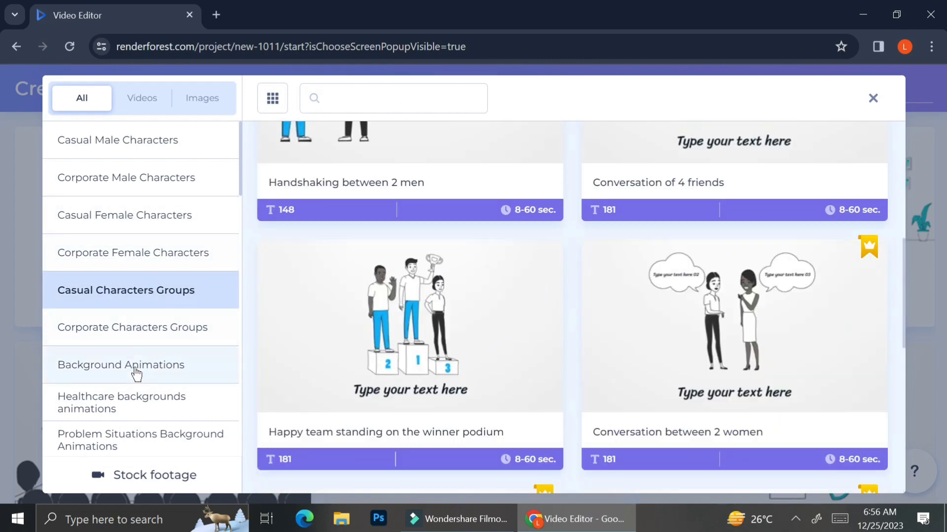
{"action": "left_click", "coordinate": [136, 374]}
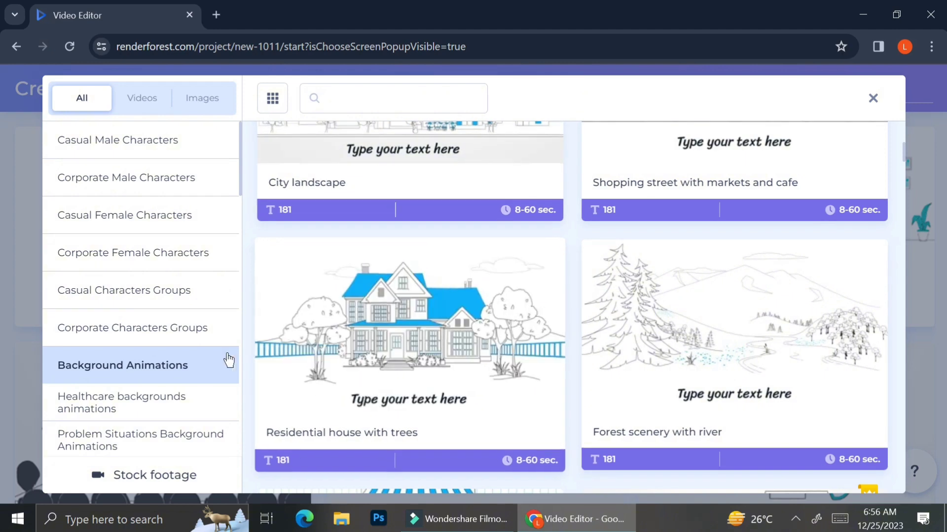
{"action": "scroll", "coordinate": [191, 355], "scroll_direction": "down", "scroll_amount": 1}
{"action": "scroll", "coordinate": [190, 355], "scroll_direction": "down", "scroll_amount": 2}
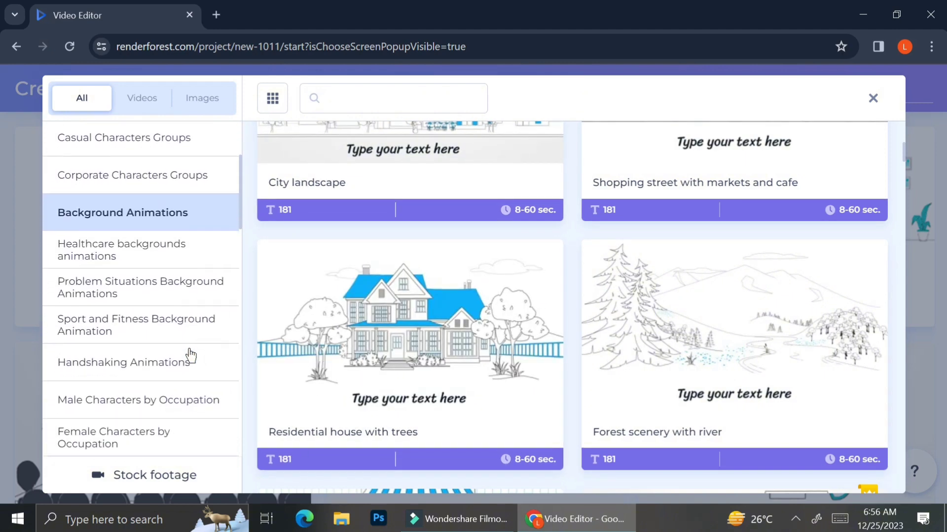
{"action": "scroll", "coordinate": [190, 355], "scroll_direction": "up", "scroll_amount": 3}
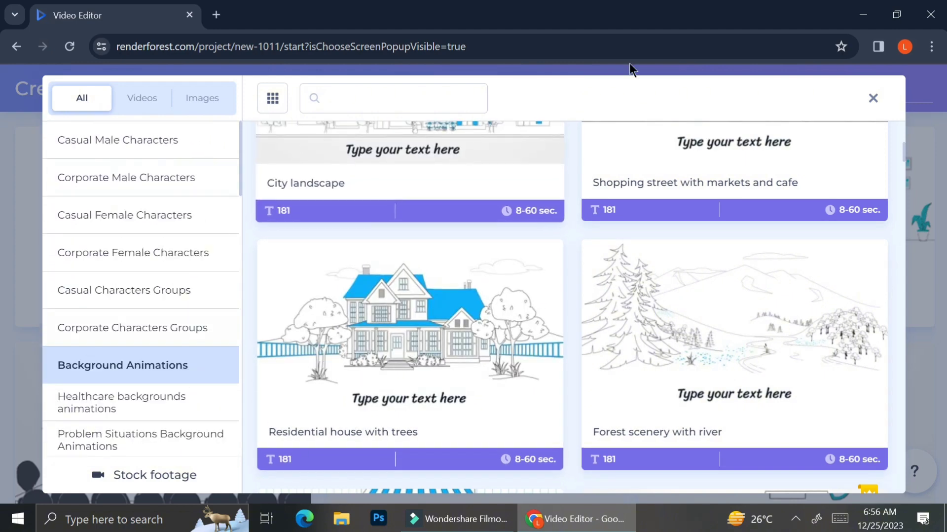
{"action": "left_click", "coordinate": [874, 98]}
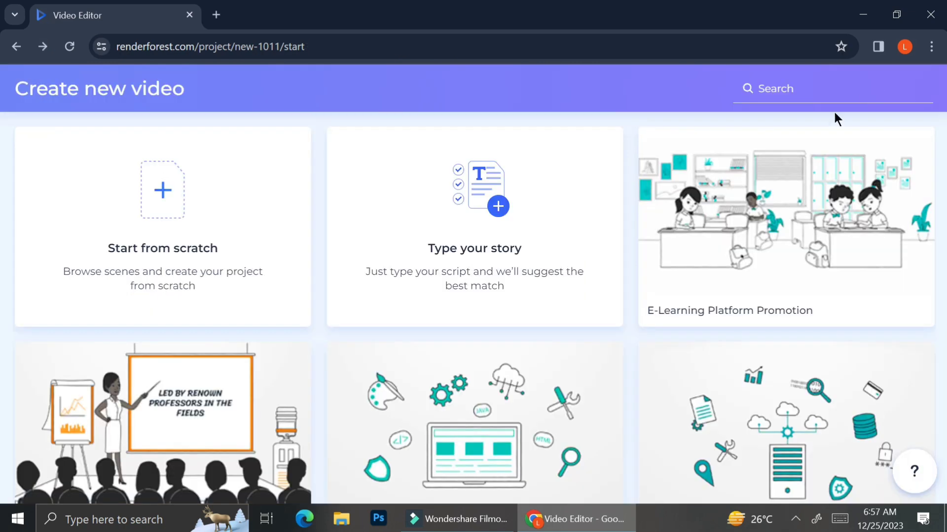
Start from scratch with four Background Animations scenes: the hypnotized man at the desk, man relaxing on the beach, city landscape and shopping street
{"action": "left_click", "coordinate": [157, 190]}
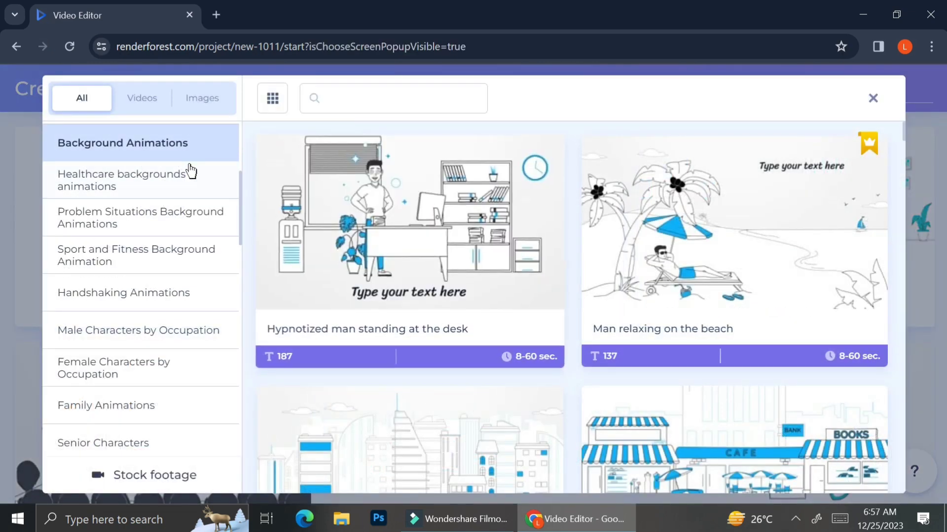
{"action": "left_click", "coordinate": [383, 250]}
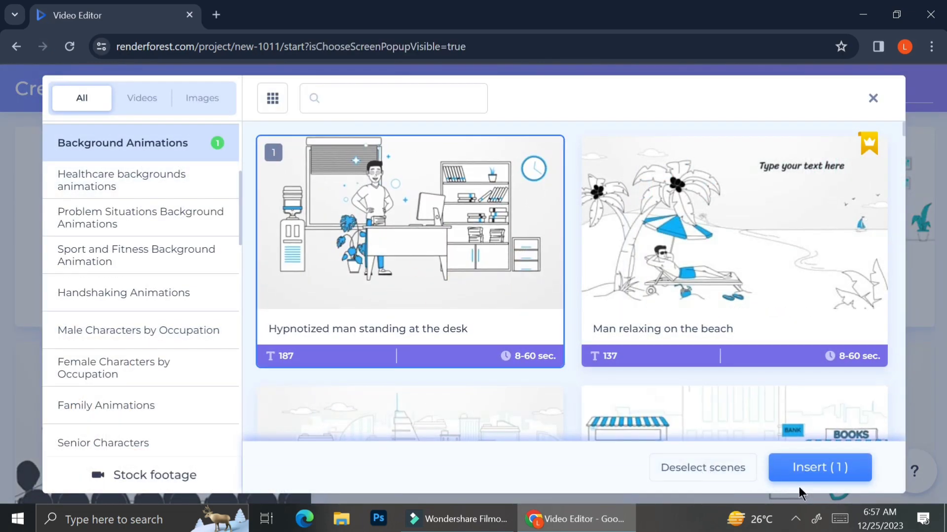
{"action": "left_click", "coordinate": [718, 327]}
{"action": "left_click", "coordinate": [493, 417]}
{"action": "left_click", "coordinate": [670, 417]}
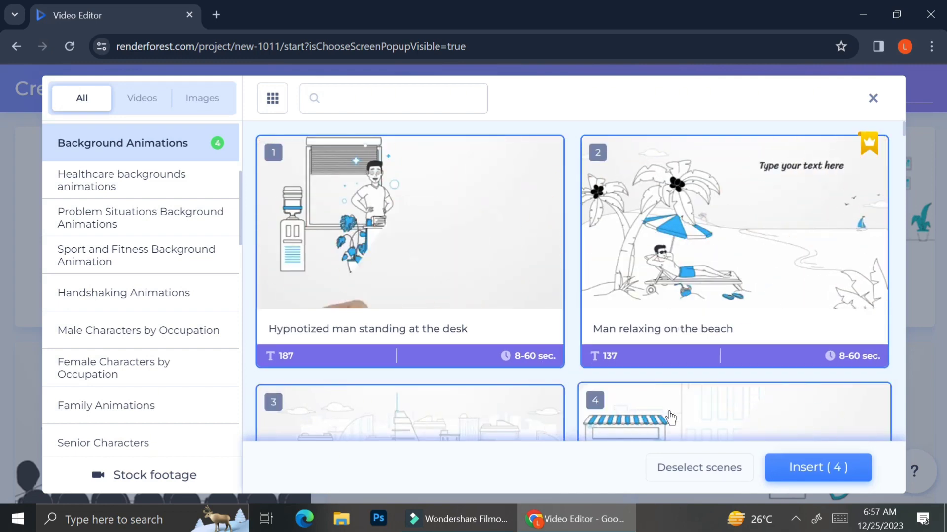
{"action": "left_click", "coordinate": [830, 477]}
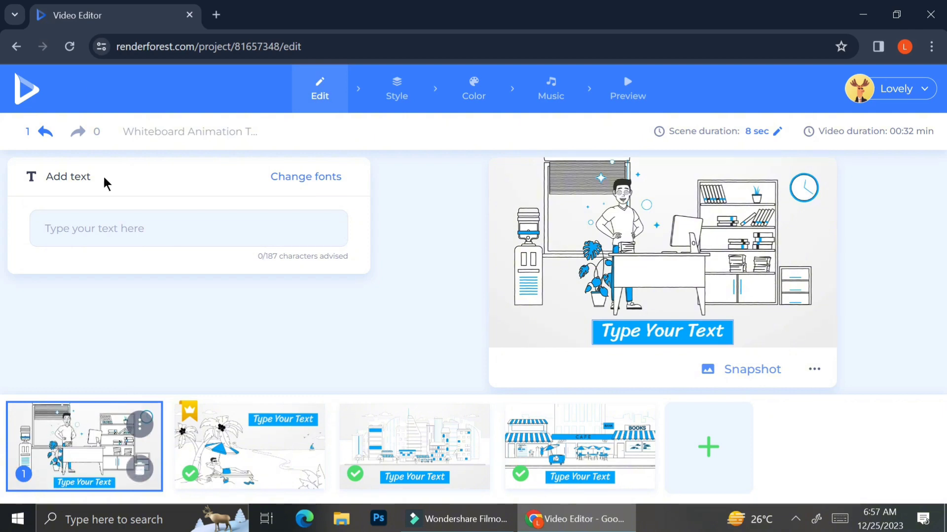
Return to the new video page and look through the ready-made whiteboard presets
{"action": "left_click", "coordinate": [16, 46]}
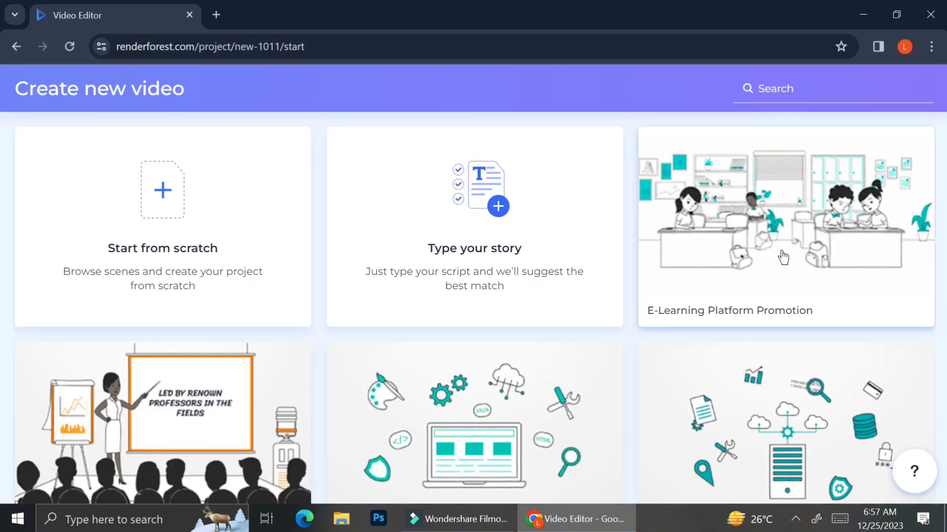
{"action": "scroll", "coordinate": [783, 256], "scroll_direction": "down", "scroll_amount": 5}
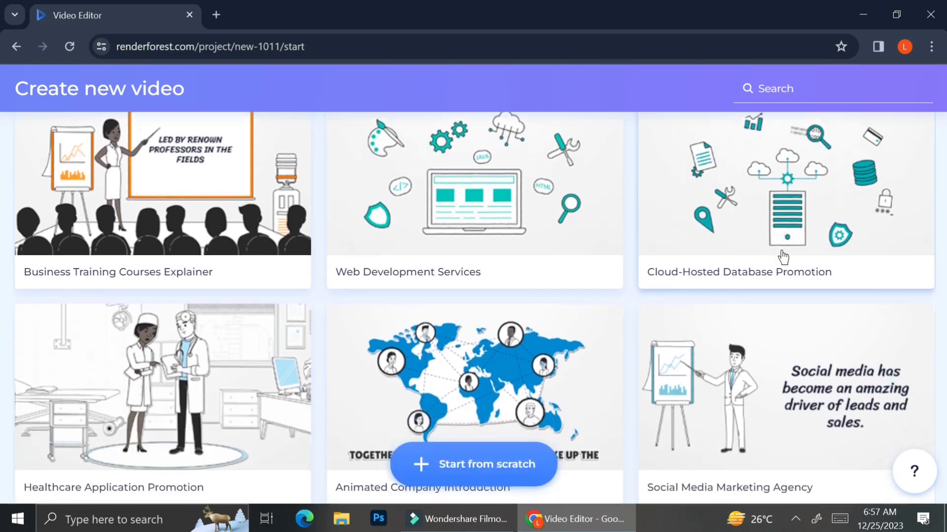
{"action": "scroll", "coordinate": [783, 256], "scroll_direction": "up", "scroll_amount": 2}
{"action": "scroll", "coordinate": [783, 256], "scroll_direction": "down", "scroll_amount": 3}
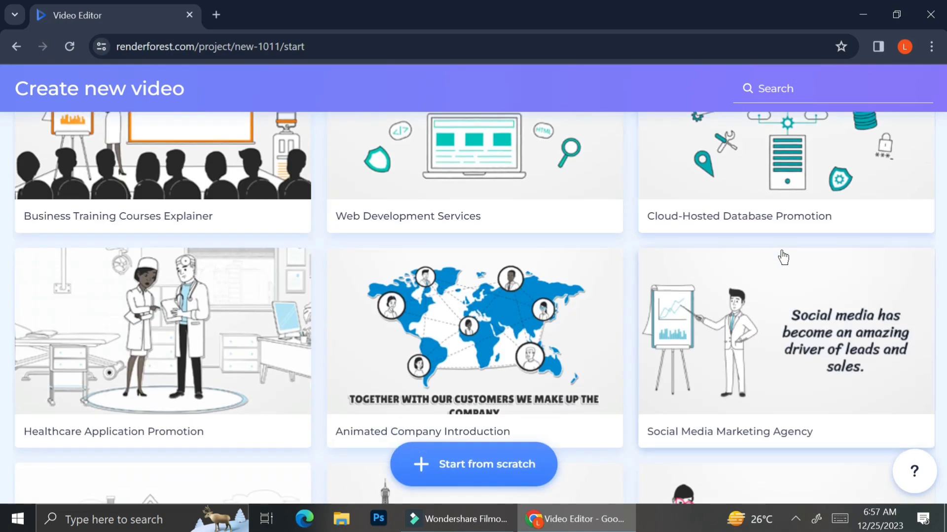
{"action": "scroll", "coordinate": [783, 257], "scroll_direction": "down", "scroll_amount": 1}
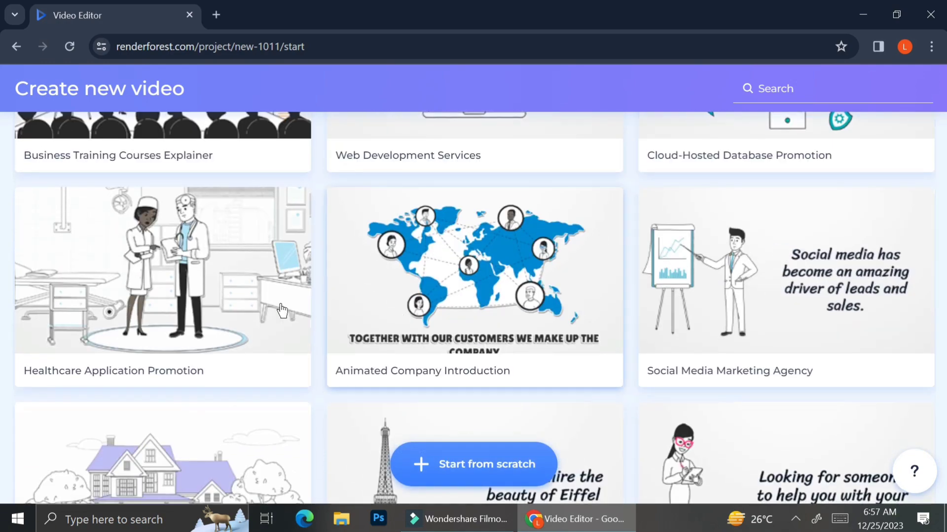
{"action": "scroll", "coordinate": [720, 292], "scroll_direction": "down", "scroll_amount": 5}
{"action": "scroll", "coordinate": [720, 292], "scroll_direction": "up", "scroll_amount": 7}
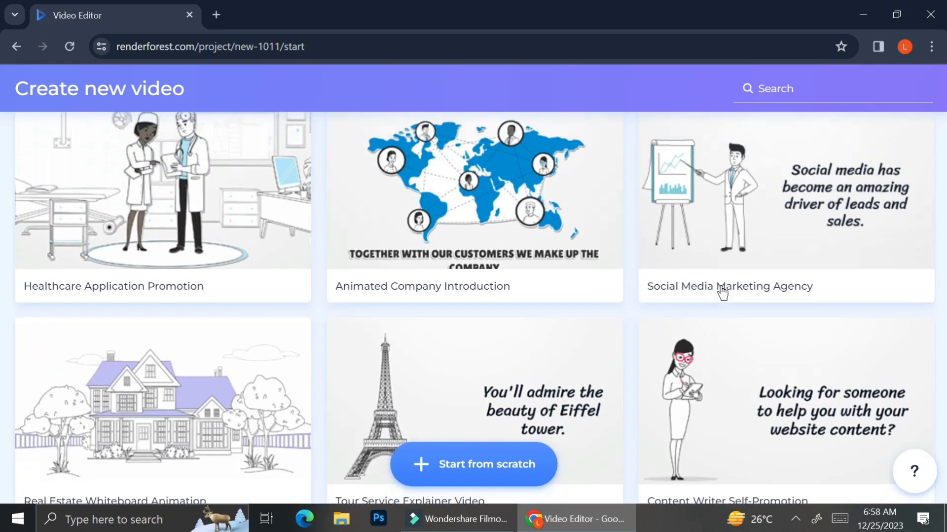
{"action": "scroll", "coordinate": [721, 292], "scroll_direction": "up", "scroll_amount": 5}
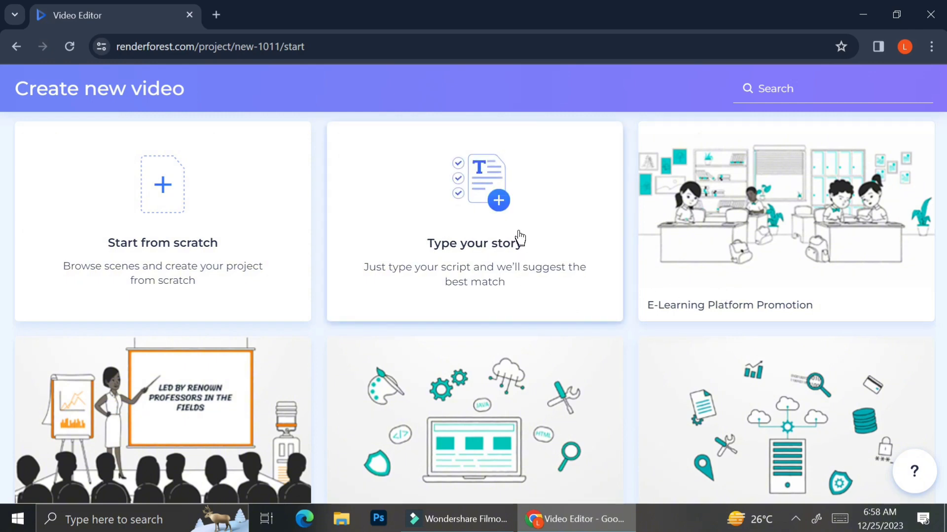
Generate a project with Type your story from a seven-line script about an aspiring motivational speaker
{"action": "left_click", "coordinate": [498, 220]}
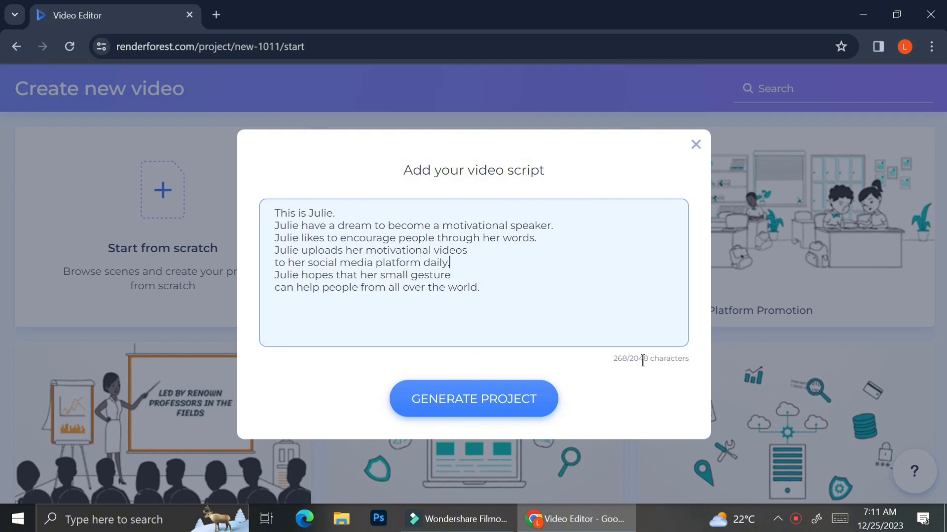
{"action": "left_click", "coordinate": [642, 360]}
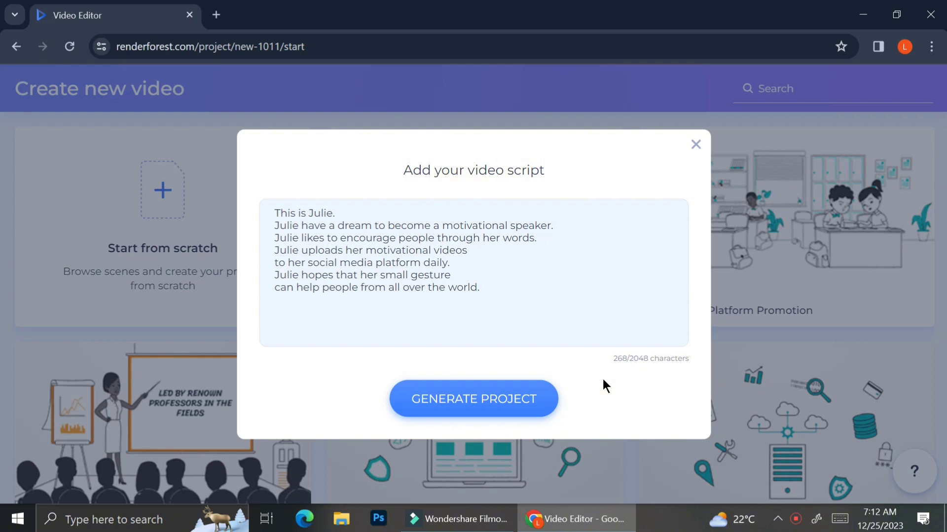
{"action": "left_click", "coordinate": [520, 395]}
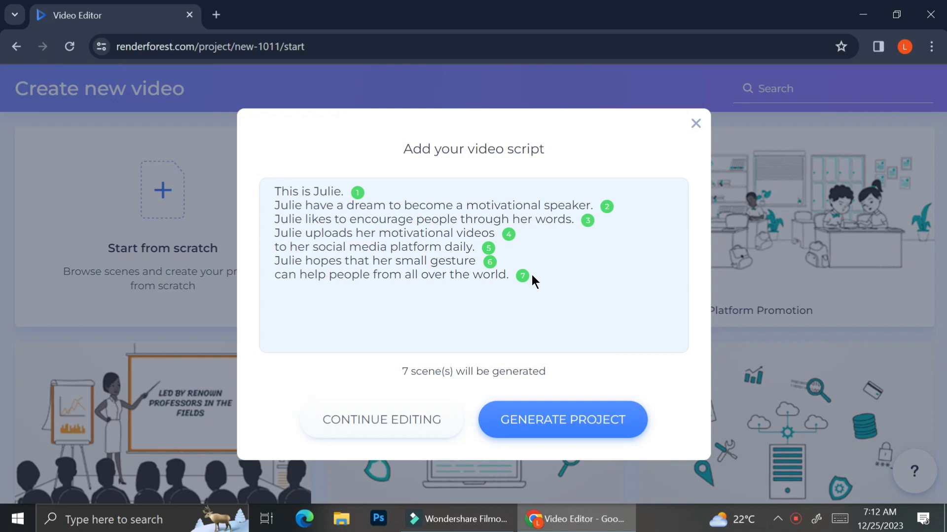
{"action": "left_click", "coordinate": [517, 411]}
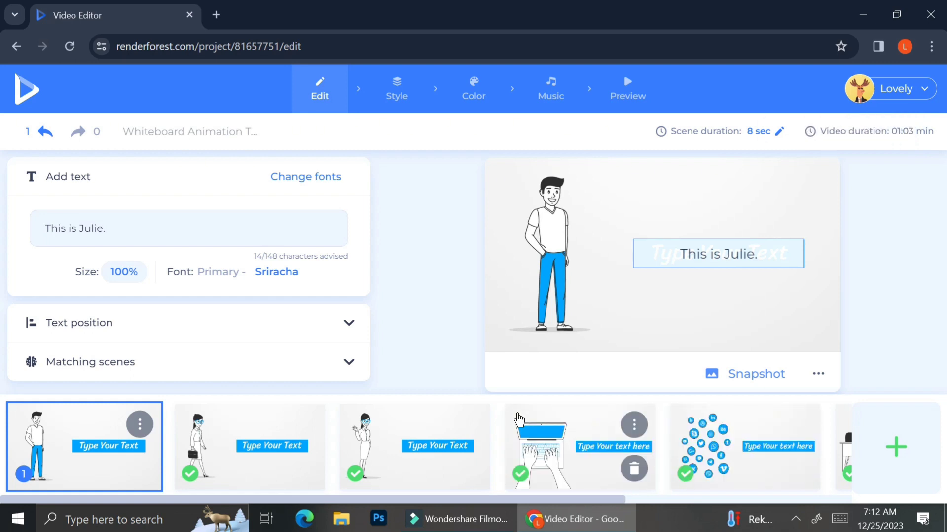
Examine the generated scenes in the storyboard, from the first character scene to the final world map scene
{"action": "mouse_move", "coordinate": [468, 436]}
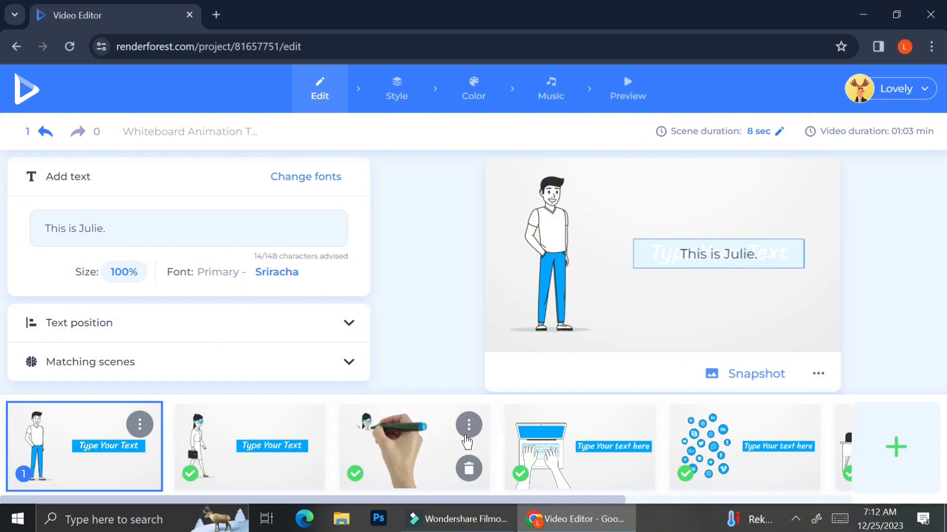
{"action": "scroll", "coordinate": [466, 440], "scroll_direction": "right", "scroll_amount": 5}
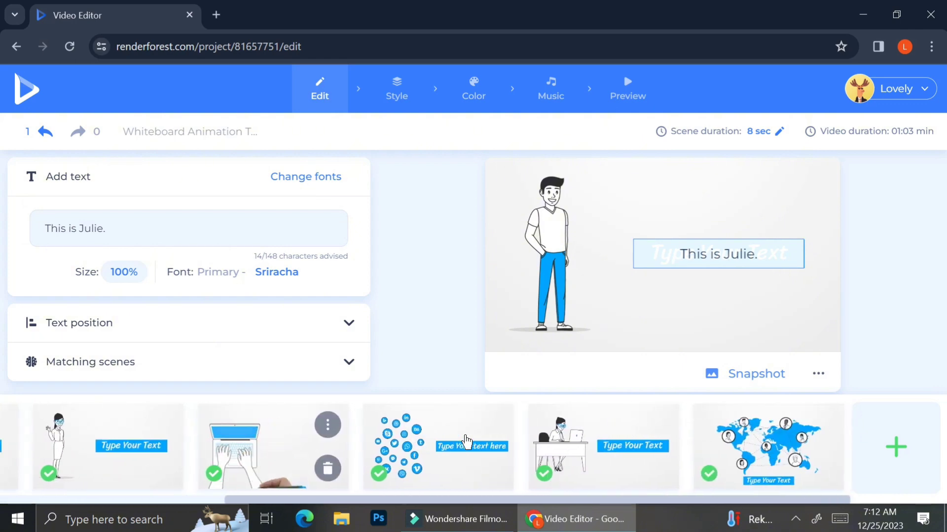
{"action": "scroll", "coordinate": [466, 440], "scroll_direction": "left", "scroll_amount": 5}
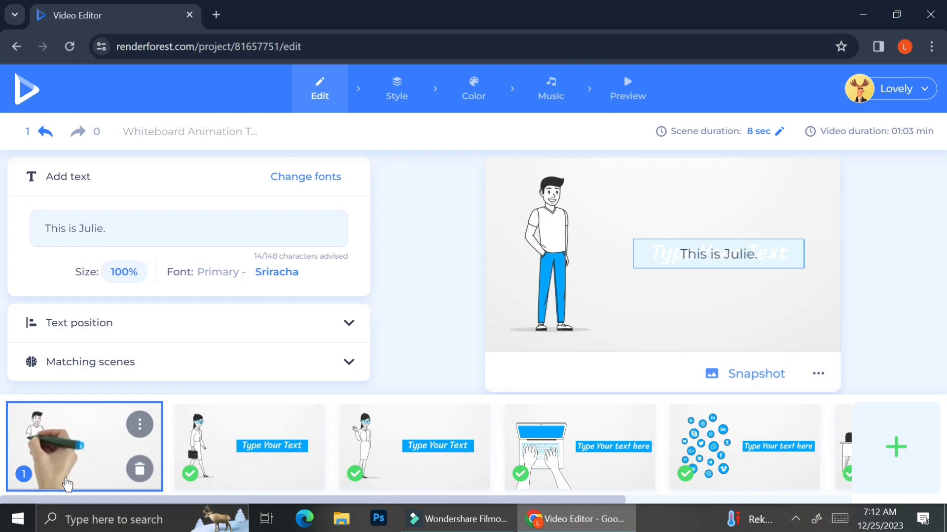
{"action": "mouse_move", "coordinate": [268, 424]}
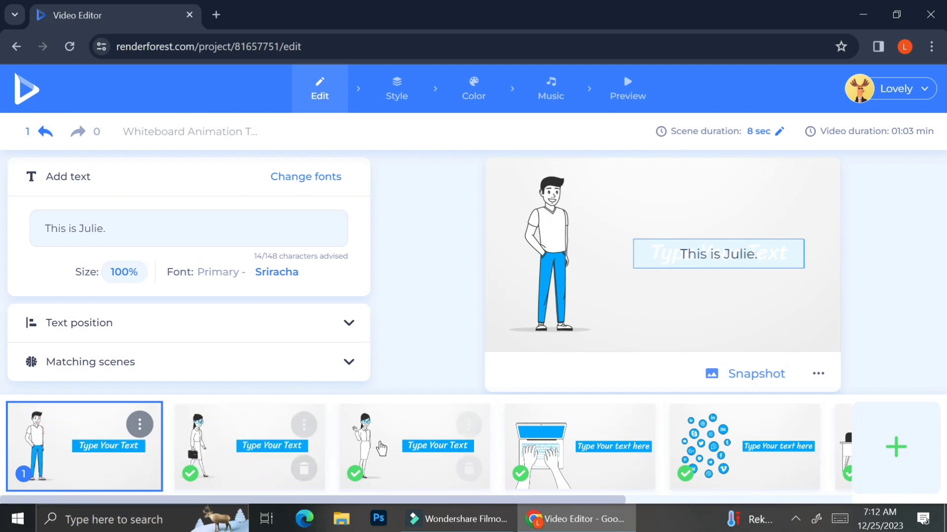
{"action": "mouse_move", "coordinate": [386, 449]}
{"action": "scroll", "coordinate": [537, 444], "scroll_direction": "right", "scroll_amount": 3}
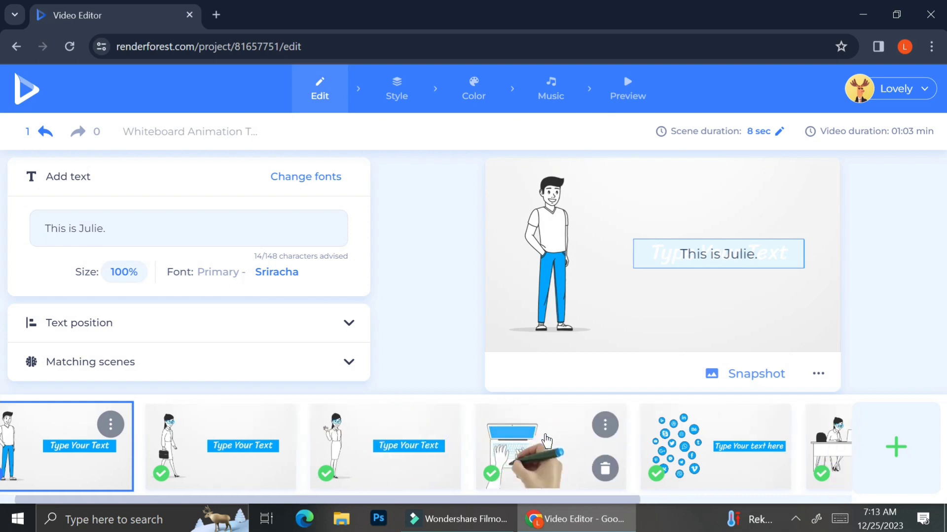
{"action": "scroll", "coordinate": [546, 440], "scroll_direction": "right", "scroll_amount": 1}
{"action": "mouse_move", "coordinate": [534, 460]}
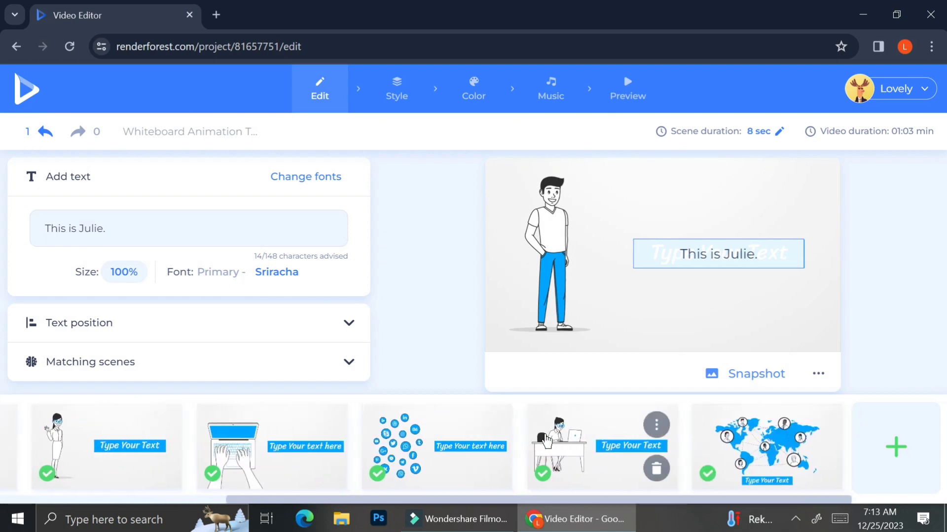
{"action": "scroll", "coordinate": [424, 454], "scroll_direction": "left", "scroll_amount": 8}
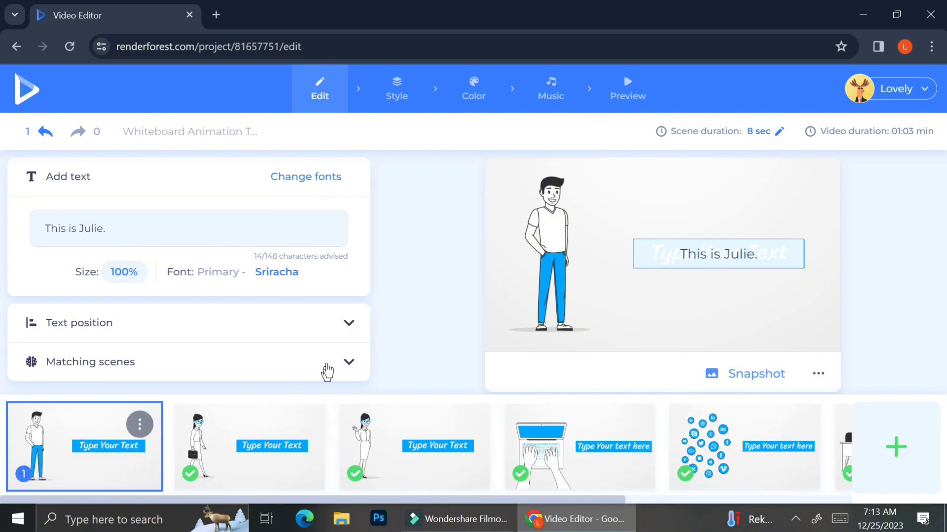
Replace the first scene's standing man with the matching scene of the waving woman in glasses
{"action": "left_click", "coordinate": [338, 365]}
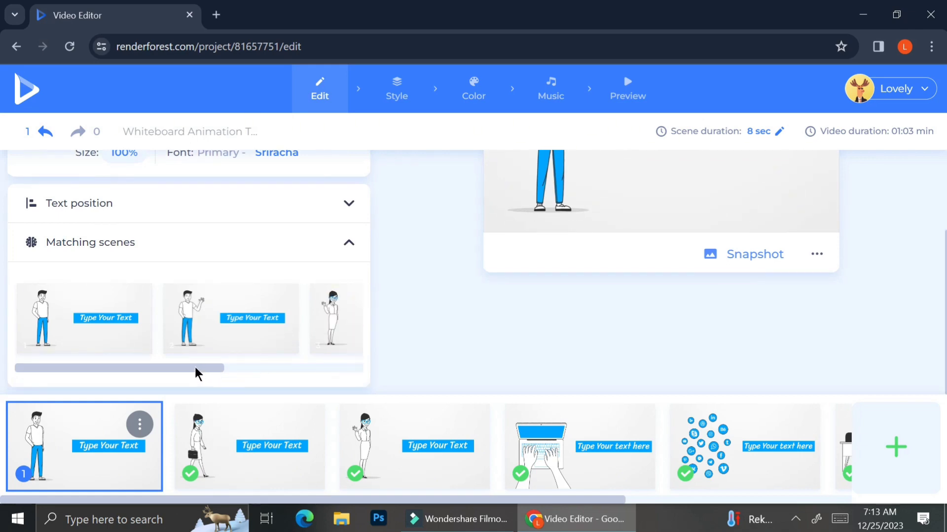
{"action": "left_click_drag", "start_coordinate": [195, 367], "coordinate": [360, 362]}
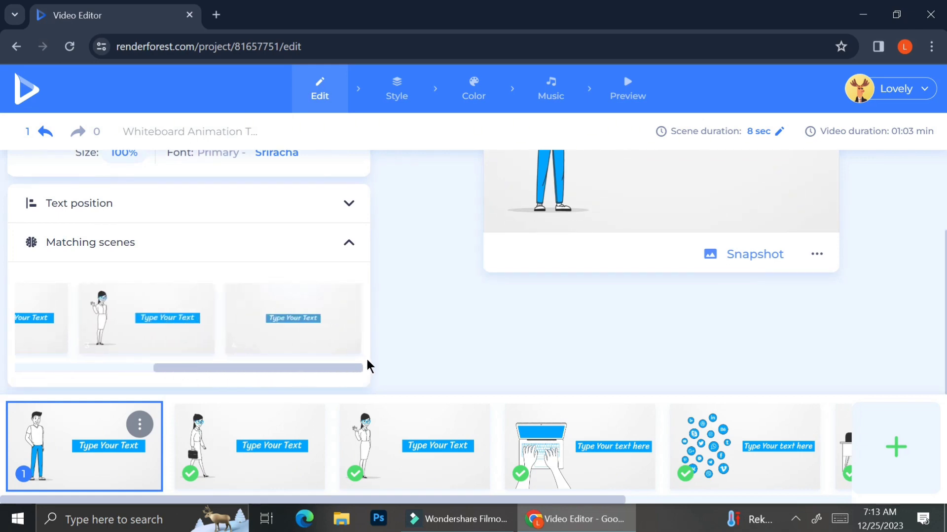
{"action": "mouse_move", "coordinate": [175, 334]}
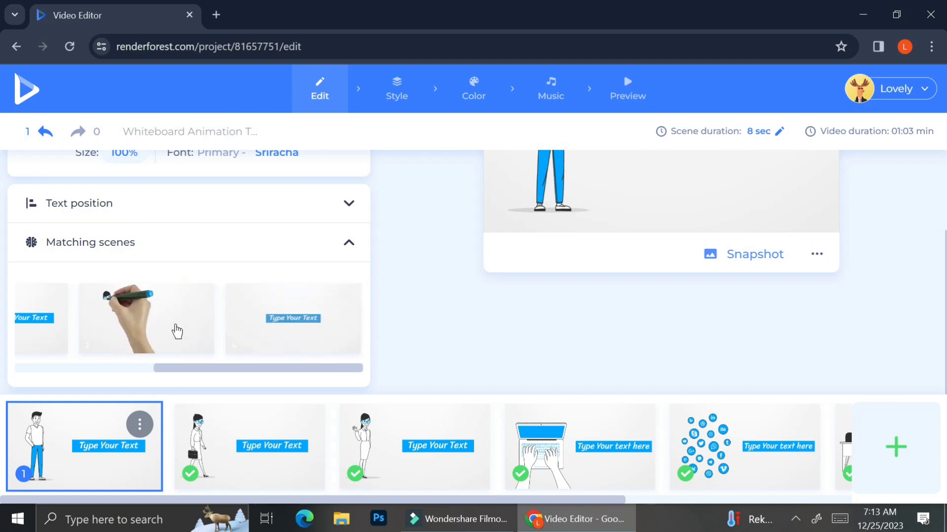
{"action": "left_click", "coordinate": [178, 329]}
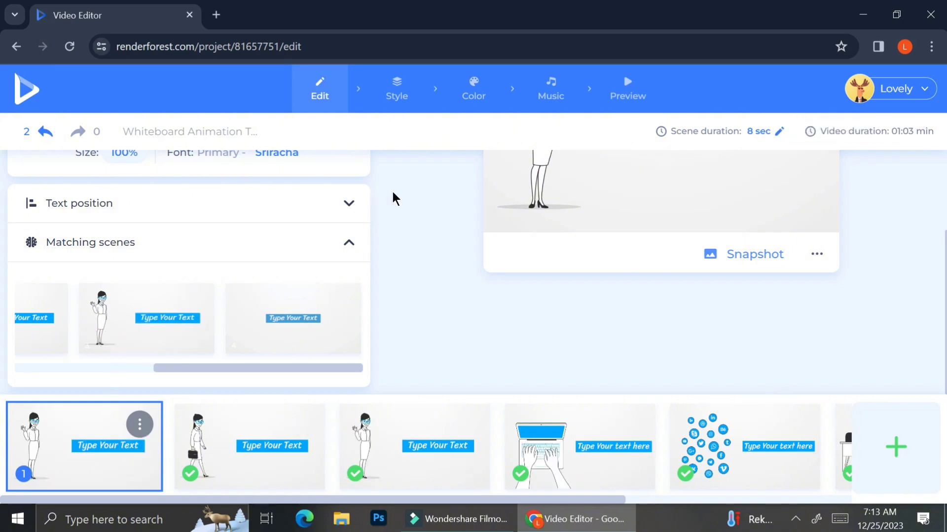
{"action": "scroll", "coordinate": [394, 197], "scroll_direction": "up", "scroll_amount": 3}
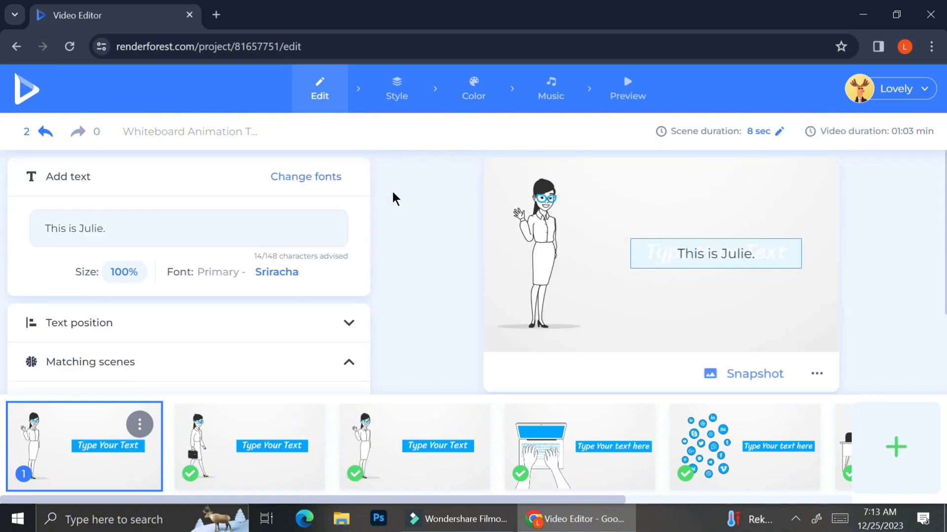
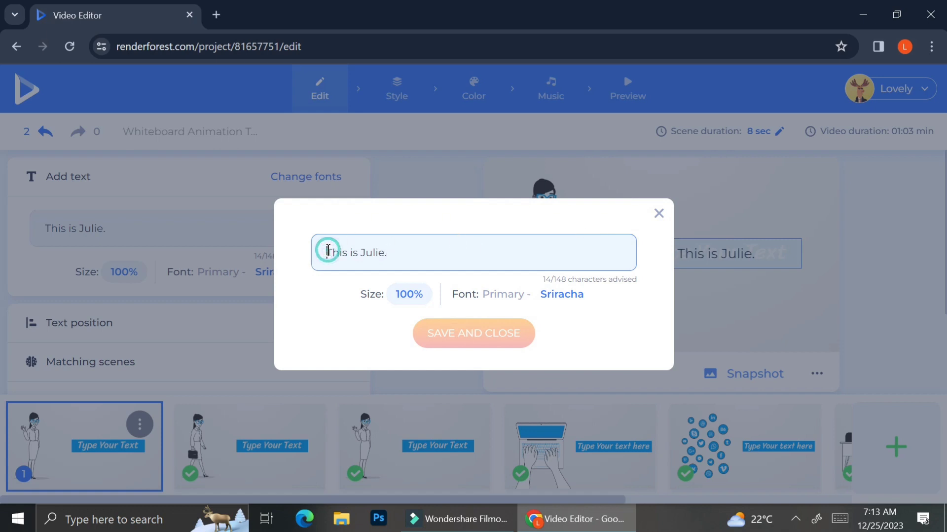
Add "Hi!" to the beginning of the first scene's text and save it
{"action": "type", "text": "Hi!"}
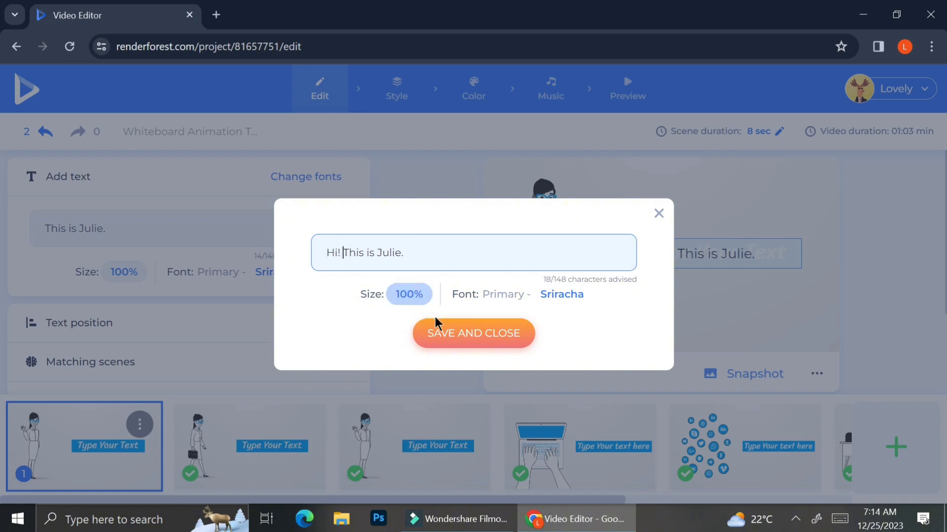
{"action": "left_click", "coordinate": [445, 337]}
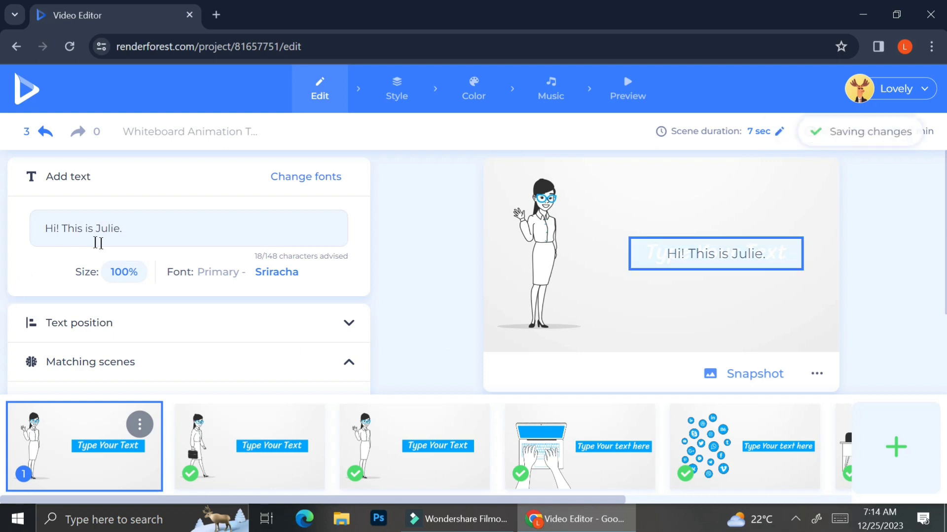
{"action": "left_click", "coordinate": [131, 233]}
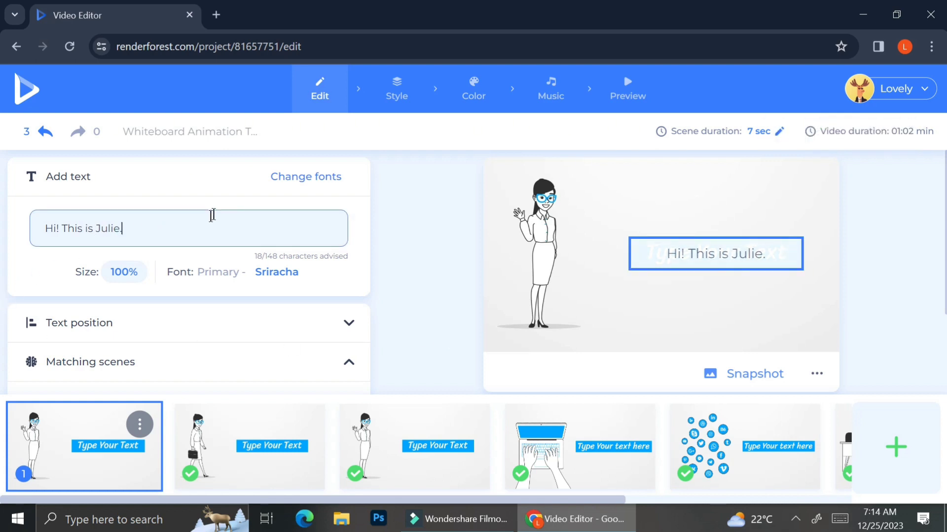
Try an 83% font scale on the first scene's text, check it in the text editor, and undo the scale change
{"action": "left_click", "coordinate": [128, 279]}
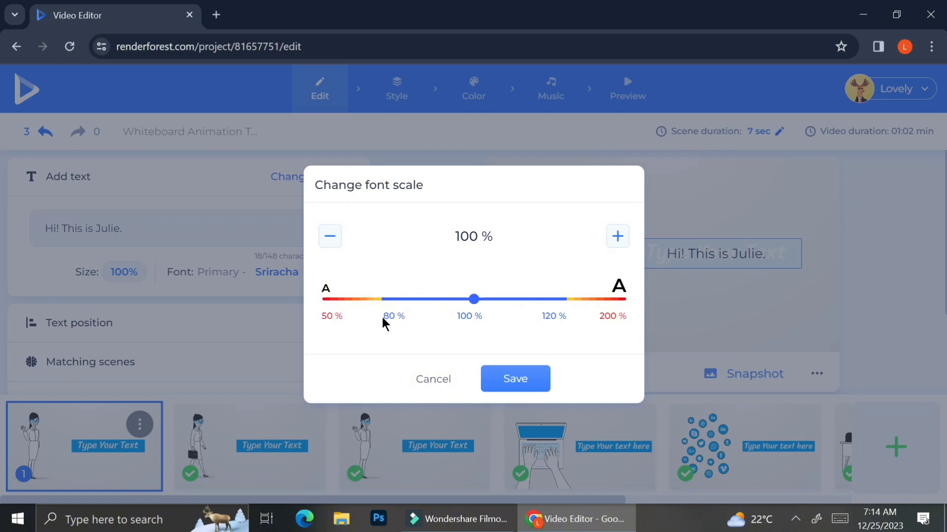
{"action": "left_click_drag", "start_coordinate": [471, 307], "coordinate": [397, 315]}
{"action": "left_click", "coordinate": [492, 383]}
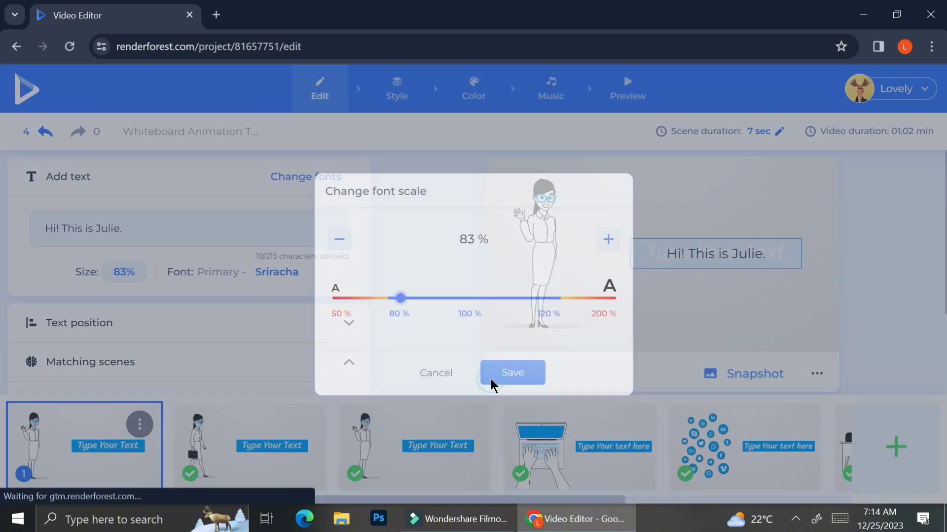
{"action": "left_click", "coordinate": [662, 257]}
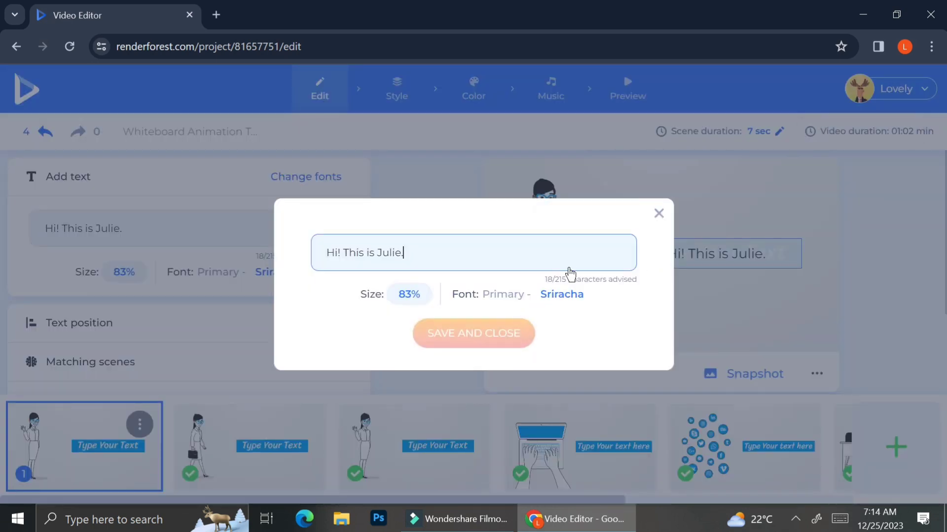
{"action": "left_click", "coordinate": [655, 214]}
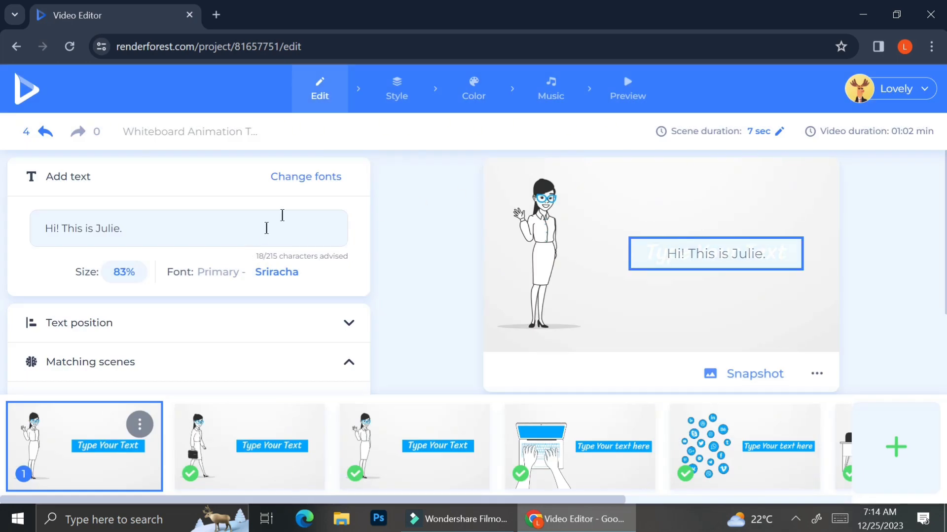
{"action": "left_click", "coordinate": [55, 132]}
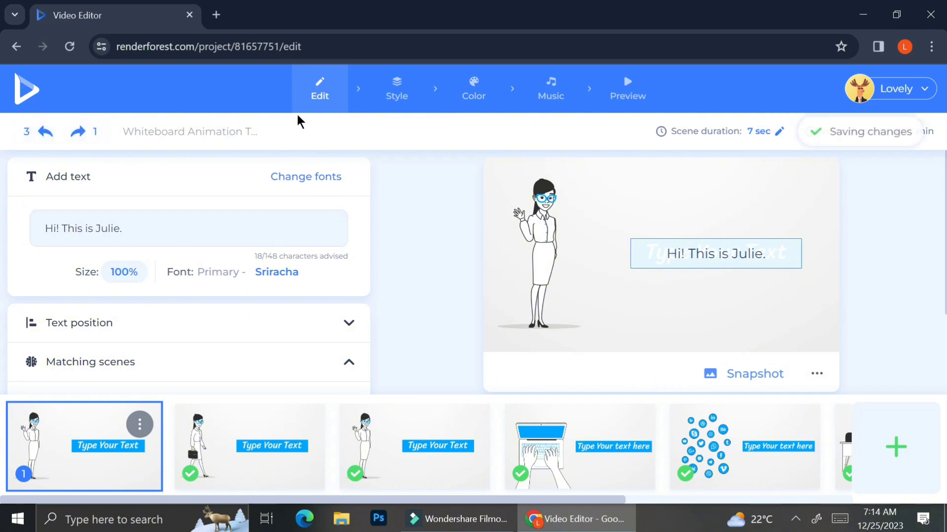
Try placing the first scene's text on the left and switch it back to the right
{"action": "left_click", "coordinate": [152, 330]}
{"action": "scroll", "coordinate": [161, 373], "scroll_direction": "down", "scroll_amount": 2}
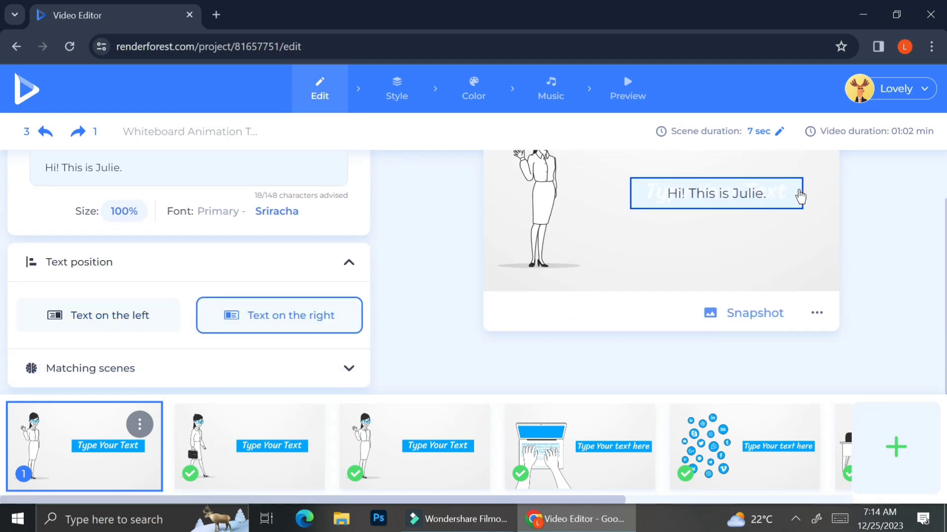
{"action": "left_click", "coordinate": [758, 192]}
{"action": "left_click", "coordinate": [772, 204]}
{"action": "left_click", "coordinate": [144, 312]}
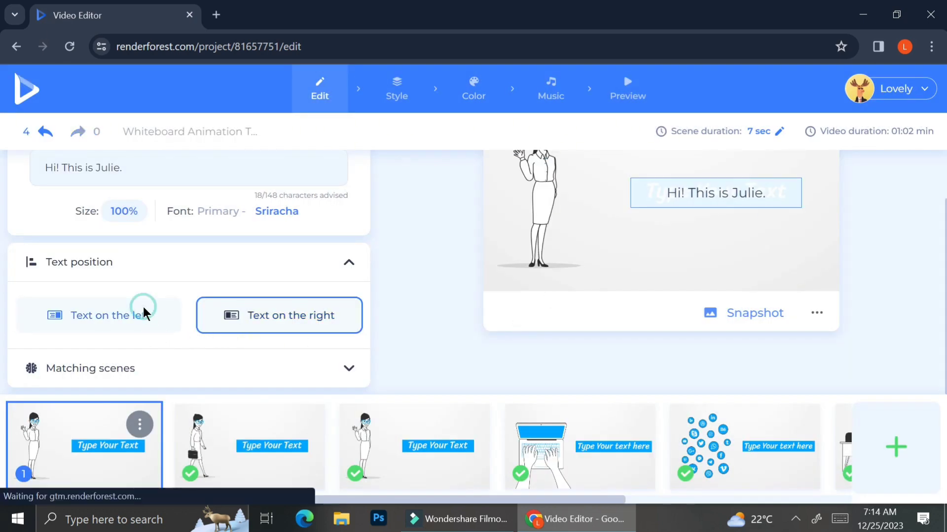
{"action": "left_click", "coordinate": [237, 318]}
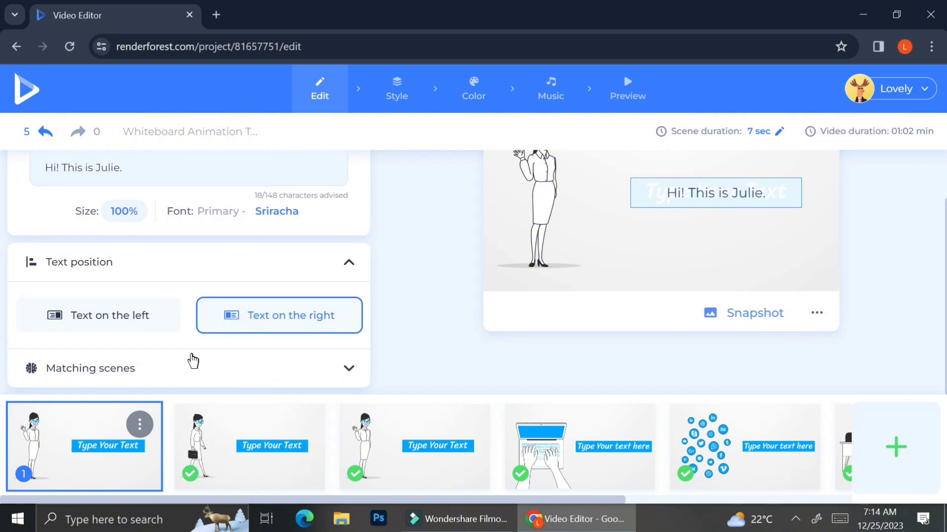
{"action": "left_click", "coordinate": [168, 380]}
{"action": "left_click", "coordinate": [117, 274]}
{"action": "scroll", "coordinate": [212, 221], "scroll_direction": "up", "scroll_amount": 2}
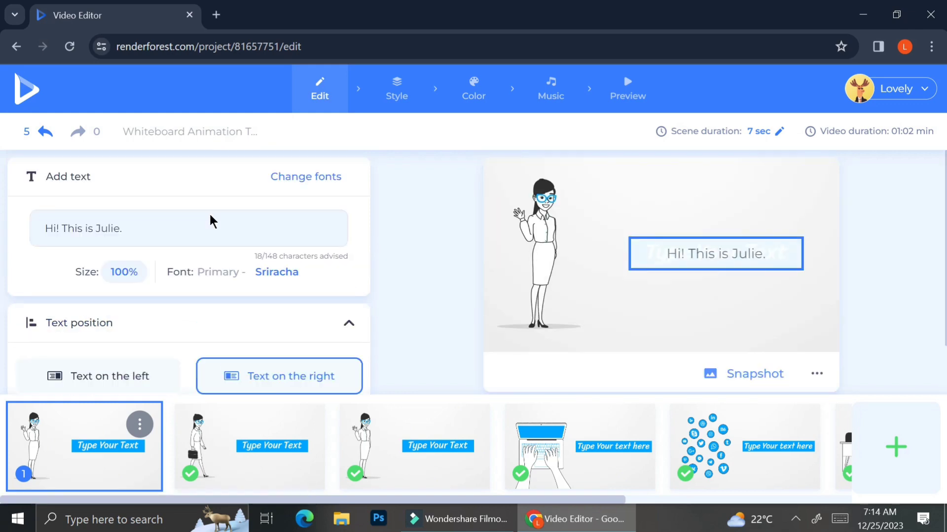
Duplicate the second scene of the walking woman with the briefcase and delete the copy
{"action": "left_click", "coordinate": [218, 453]}
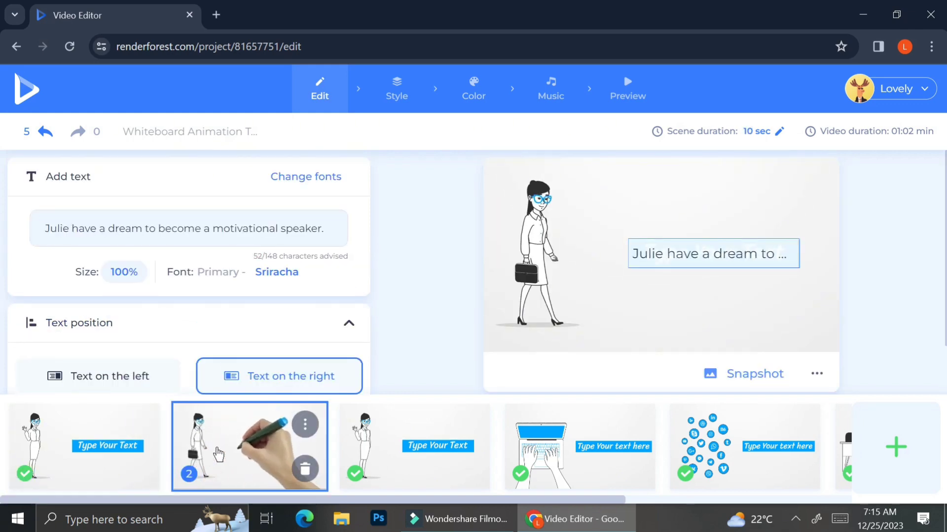
{"action": "left_click", "coordinate": [304, 428]}
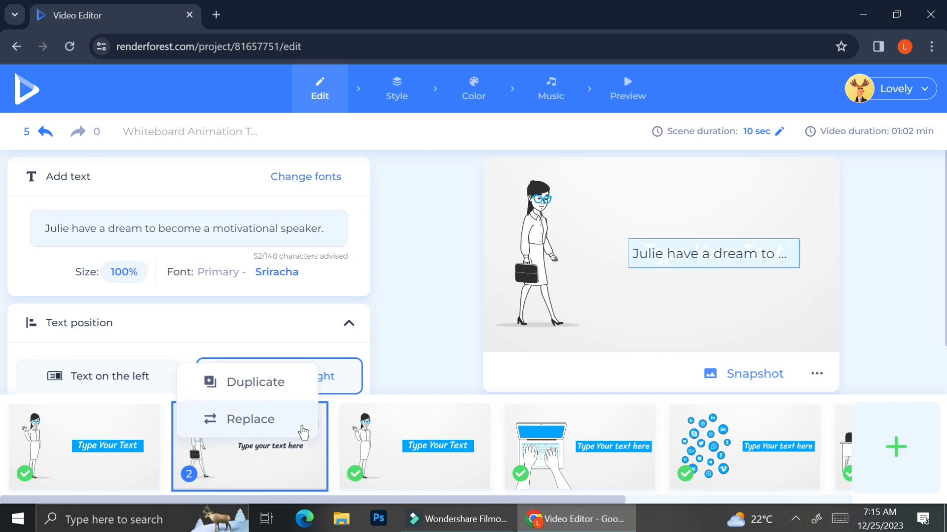
{"action": "left_click", "coordinate": [302, 395]}
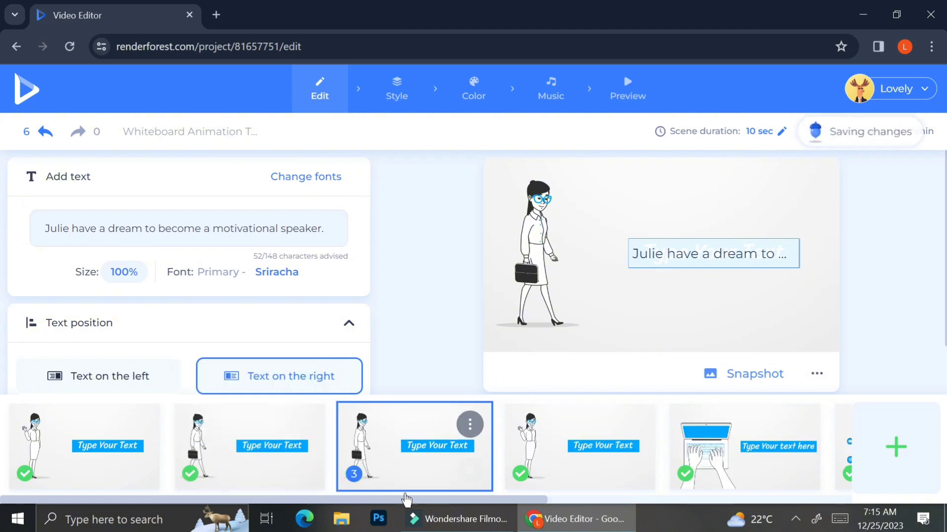
{"action": "mouse_move", "coordinate": [471, 432]}
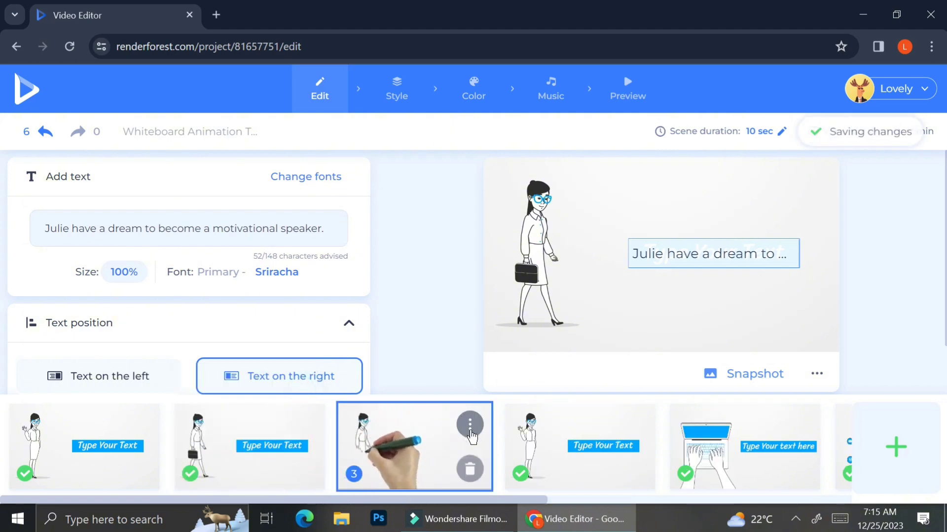
{"action": "left_click", "coordinate": [470, 471]}
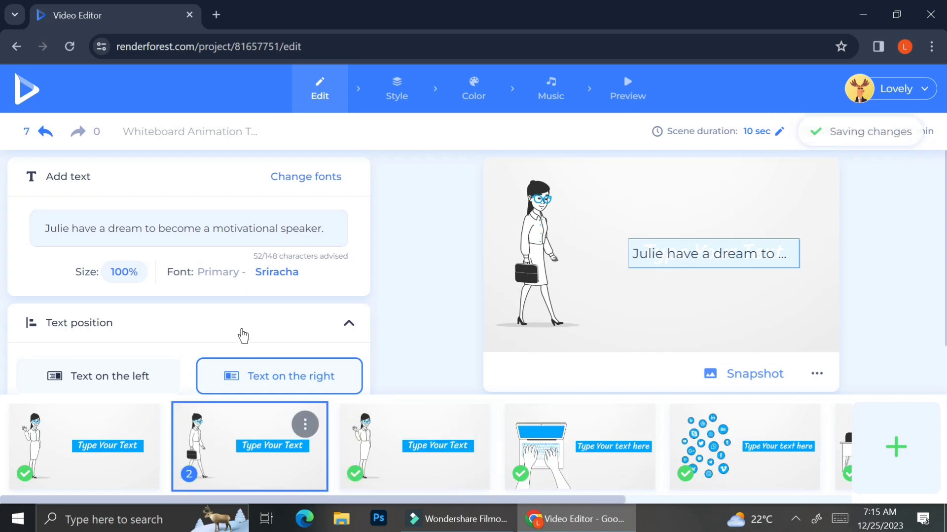
Set the second scene's duration to 7 seconds and save it
{"action": "scroll", "coordinate": [244, 344], "scroll_direction": "down", "scroll_amount": 1}
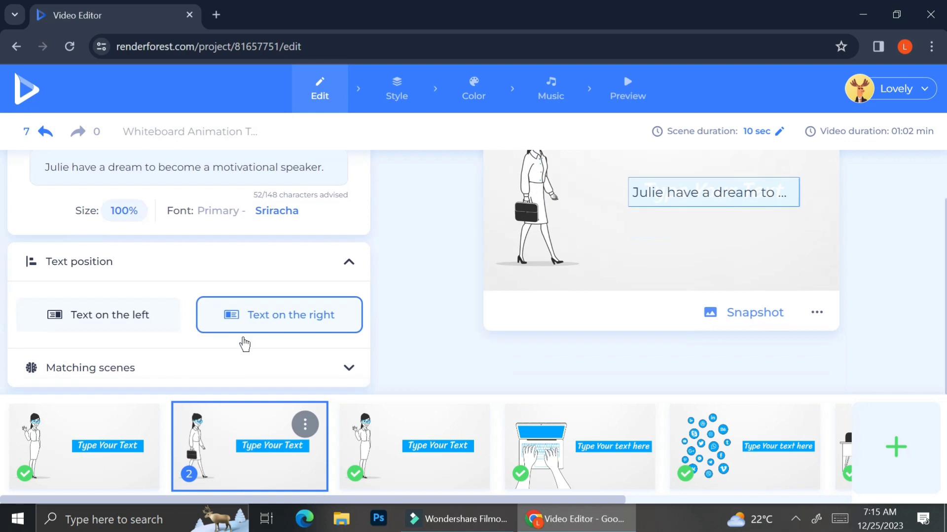
{"action": "scroll", "coordinate": [245, 344], "scroll_direction": "up", "scroll_amount": 1}
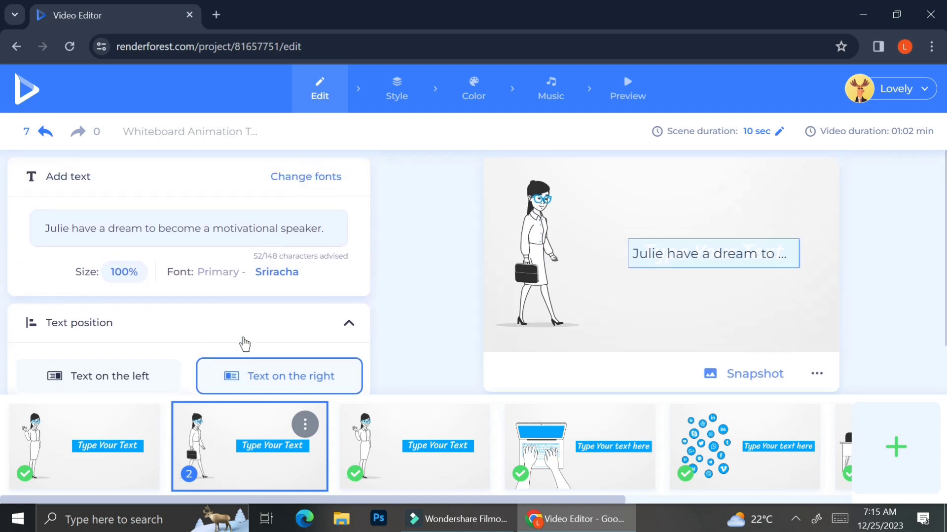
{"action": "left_click", "coordinate": [747, 129]}
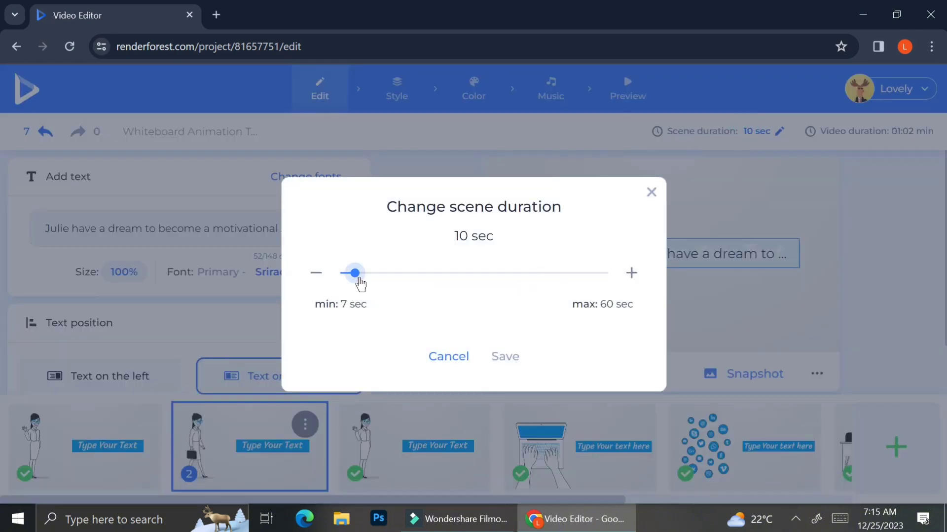
{"action": "left_click_drag", "start_coordinate": [356, 276], "coordinate": [348, 304]}
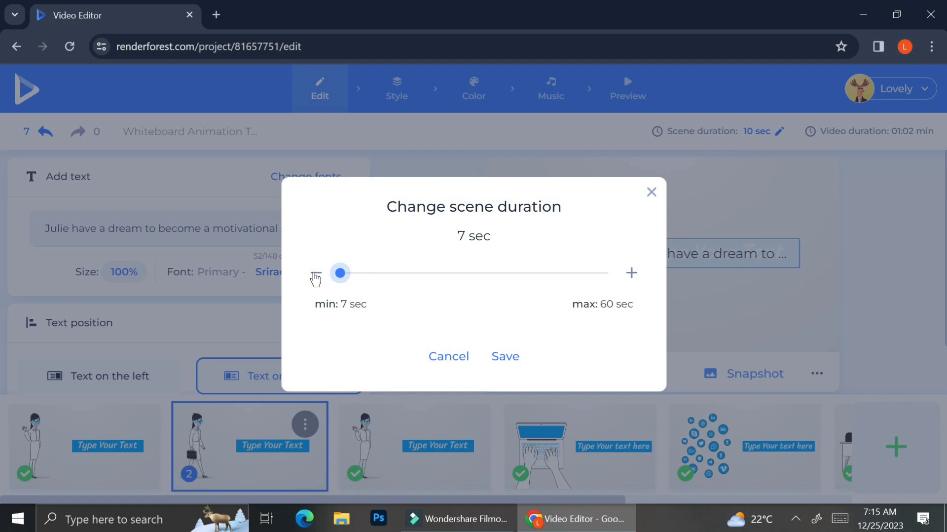
{"action": "left_click", "coordinate": [508, 360]}
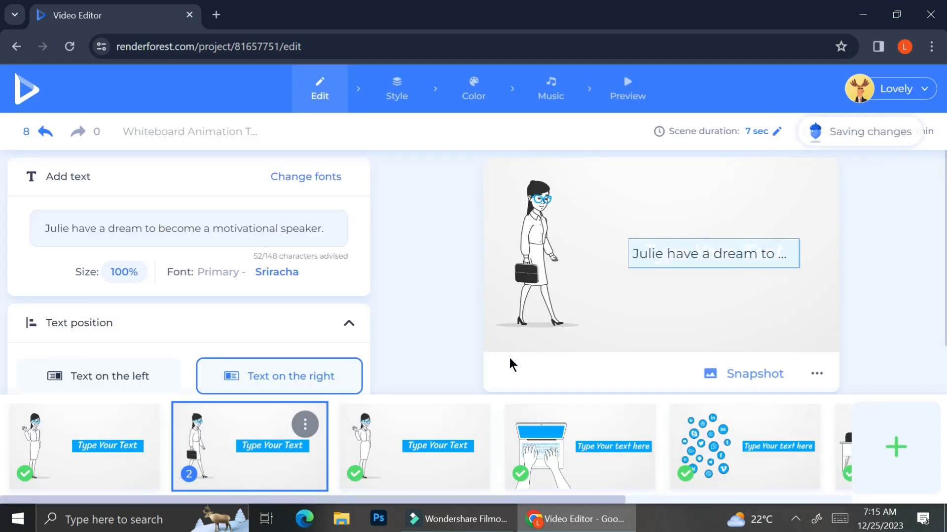
Browse the matching scenes offered for the third scene
{"action": "left_click", "coordinate": [468, 439]}
{"action": "left_click", "coordinate": [531, 433]}
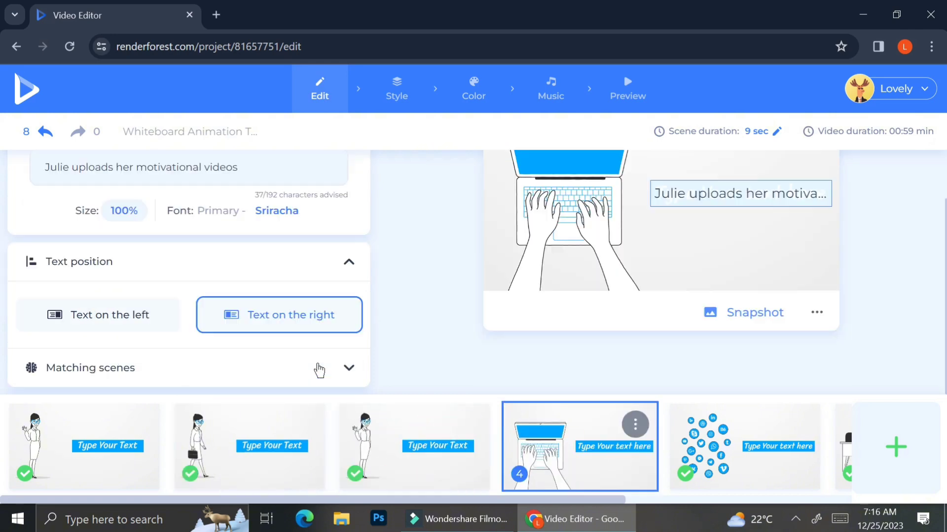
{"action": "left_click", "coordinate": [317, 370]}
{"action": "scroll", "coordinate": [281, 376], "scroll_direction": "right", "scroll_amount": 5}
{"action": "left_click_drag", "start_coordinate": [291, 376], "coordinate": [135, 371]}
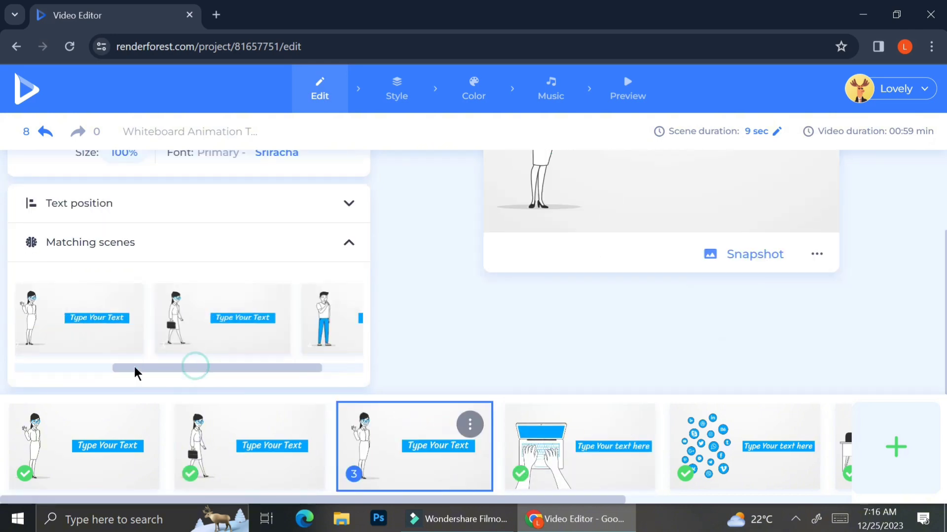
{"action": "scroll", "coordinate": [518, 434], "scroll_direction": "right", "scroll_amount": 3}
{"action": "scroll", "coordinate": [600, 444], "scroll_direction": "left", "scroll_amount": 3}
Shorten the third and fourth scenes to the minimum duration of 7 seconds each
{"action": "left_click", "coordinate": [776, 133]}
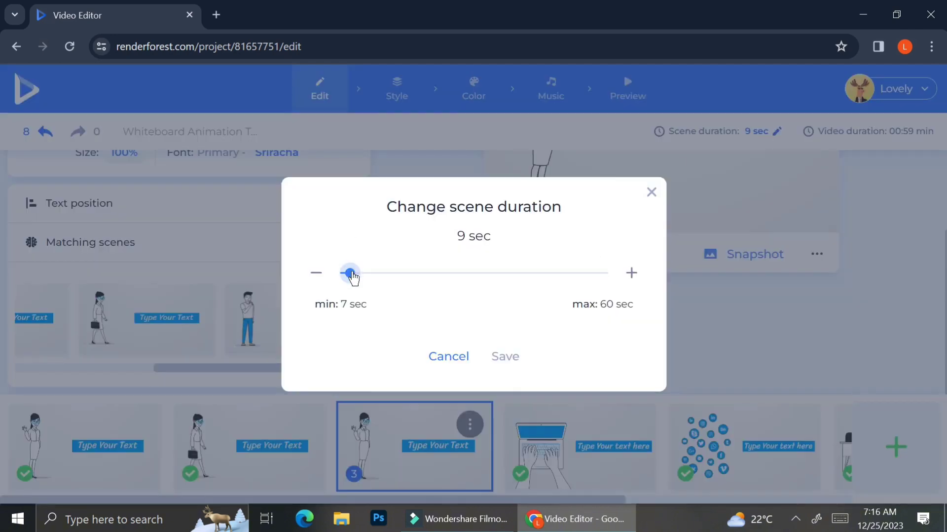
{"action": "left_click", "coordinate": [503, 355]}
{"action": "mouse_move", "coordinate": [349, 273]}
{"action": "left_mouse_down"}
{"action": "mouse_move", "coordinate": [318, 273]}
{"action": "mouse_move", "coordinate": [340, 273]}
{"action": "left_mouse_up"}
{"action": "left_click", "coordinate": [544, 461]}
{"action": "left_click", "coordinate": [773, 135]}
{"action": "left_click", "coordinate": [502, 349]}
Shorten the social media icons scene and the woman-at-desk scene to 7 seconds each
{"action": "scroll", "coordinate": [567, 444], "scroll_direction": "right", "scroll_amount": 3}
{"action": "left_click", "coordinate": [609, 443]}
{"action": "left_click", "coordinate": [776, 132]}
{"action": "left_click", "coordinate": [503, 355]}
{"action": "left_click", "coordinate": [719, 463]}
{"action": "left_click", "coordinate": [777, 132]}
{"action": "left_click", "coordinate": [505, 356]}
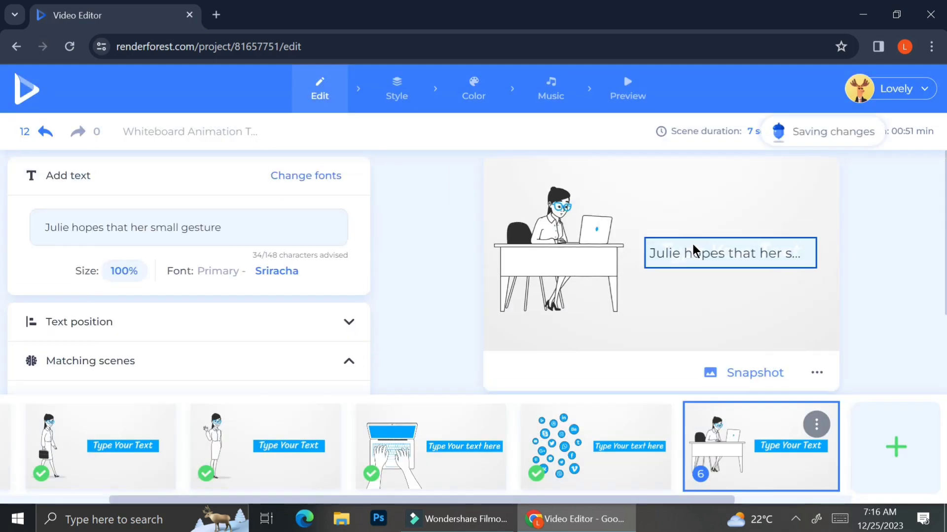
Insert the "Handshaking between two white people" scene from Handshaking Animations after the sixth scene
{"action": "left_click", "coordinate": [890, 453]}
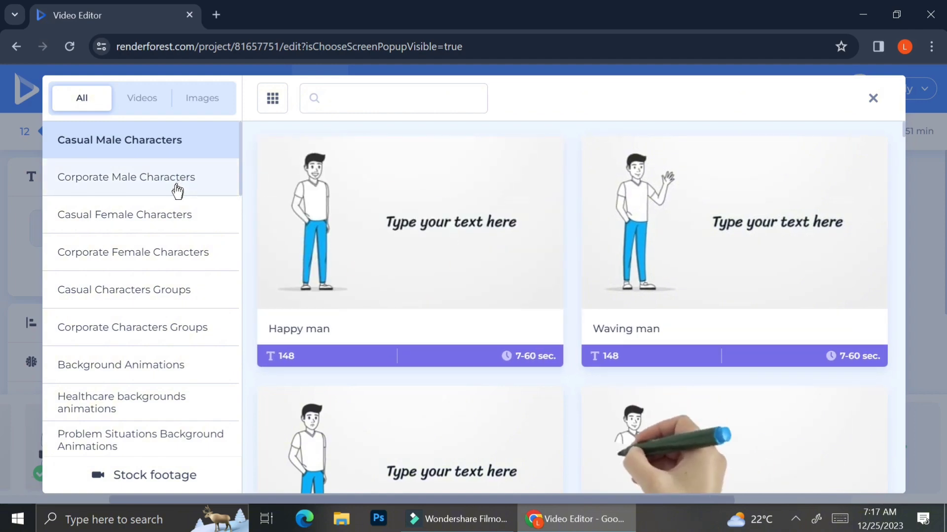
{"action": "scroll", "coordinate": [143, 312], "scroll_direction": "down", "scroll_amount": 4}
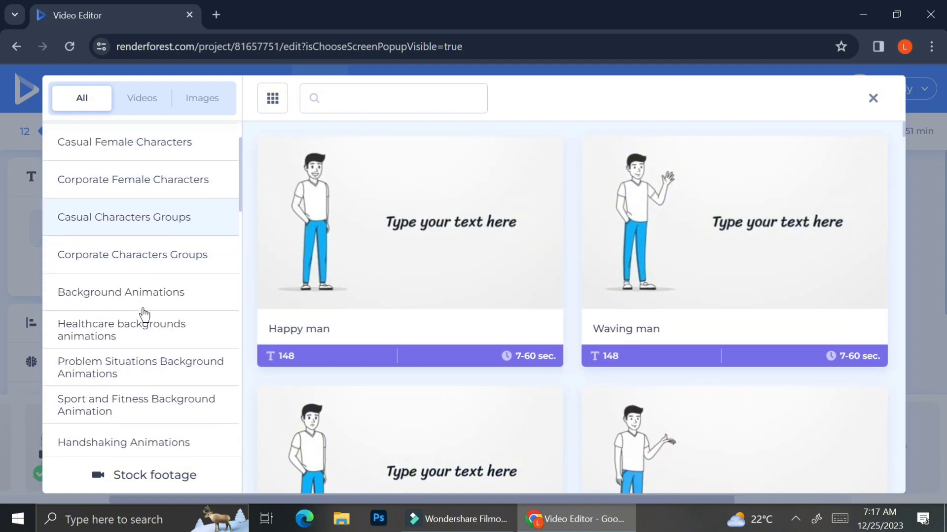
{"action": "scroll", "coordinate": [143, 313], "scroll_direction": "down", "scroll_amount": 2}
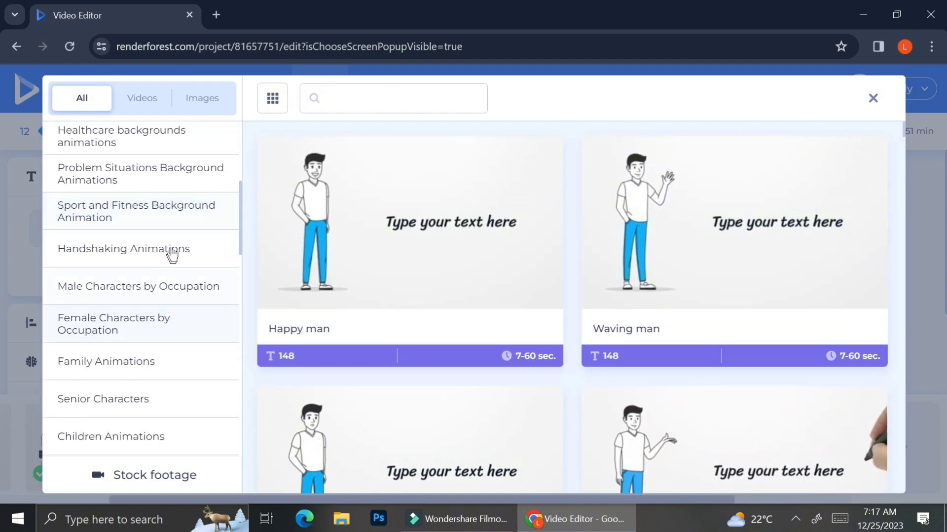
{"action": "left_click", "coordinate": [172, 247]}
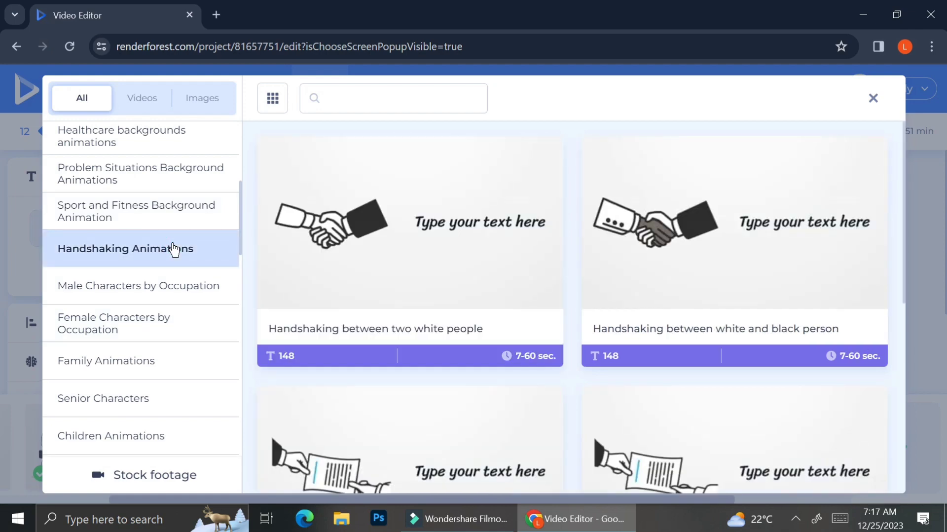
{"action": "scroll", "coordinate": [478, 279], "scroll_direction": "down", "scroll_amount": 3}
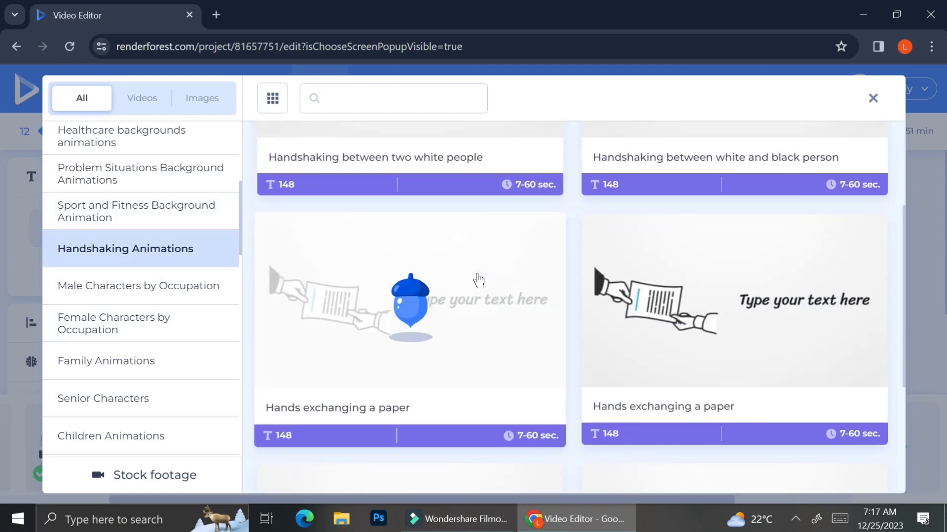
{"action": "scroll", "coordinate": [477, 280], "scroll_direction": "down", "scroll_amount": 3}
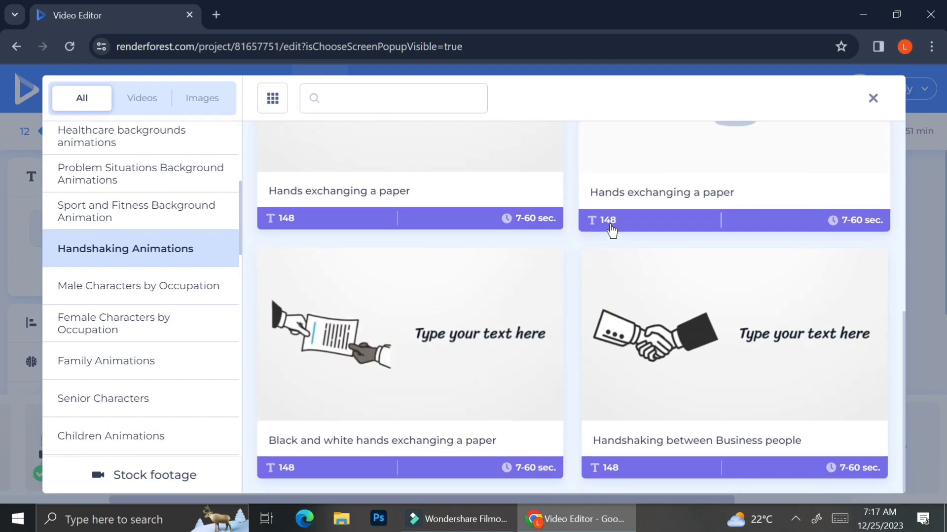
{"action": "scroll", "coordinate": [612, 230], "scroll_direction": "up", "scroll_amount": 6}
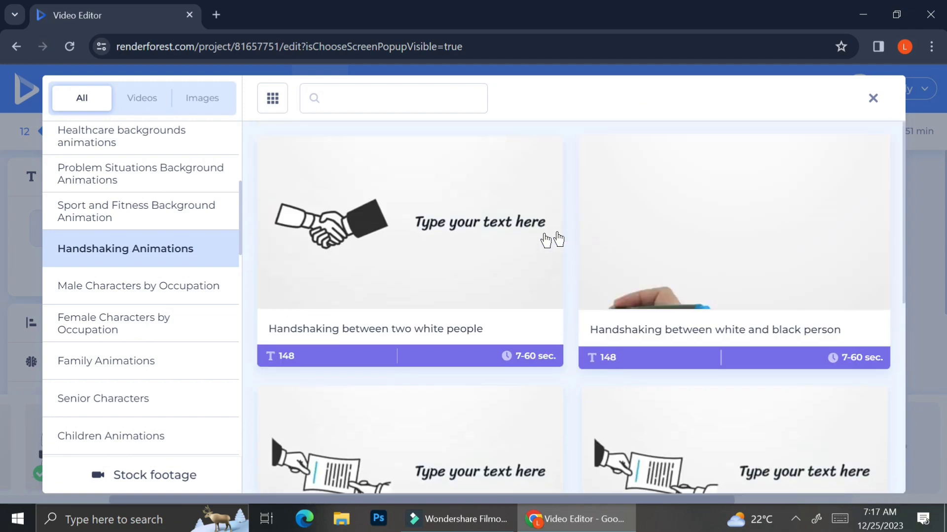
{"action": "left_click", "coordinate": [502, 230]}
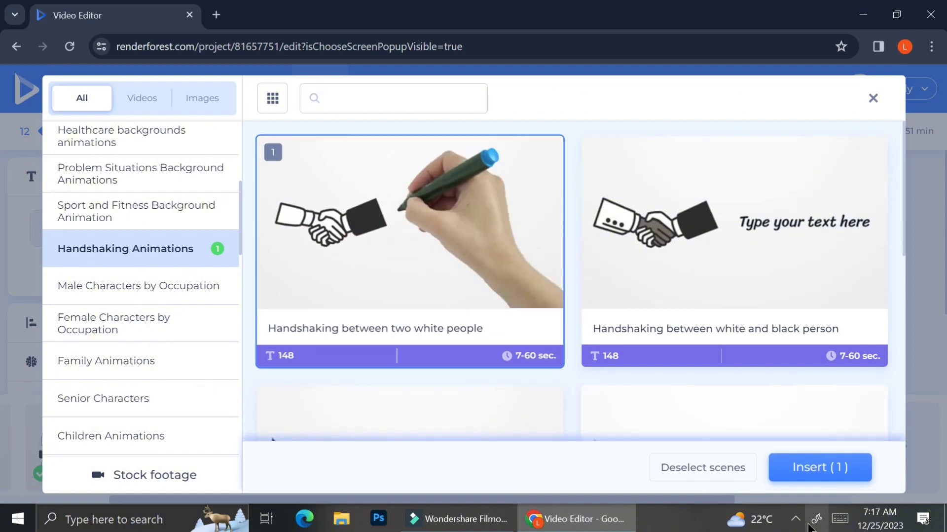
{"action": "left_click", "coordinate": [834, 465]}
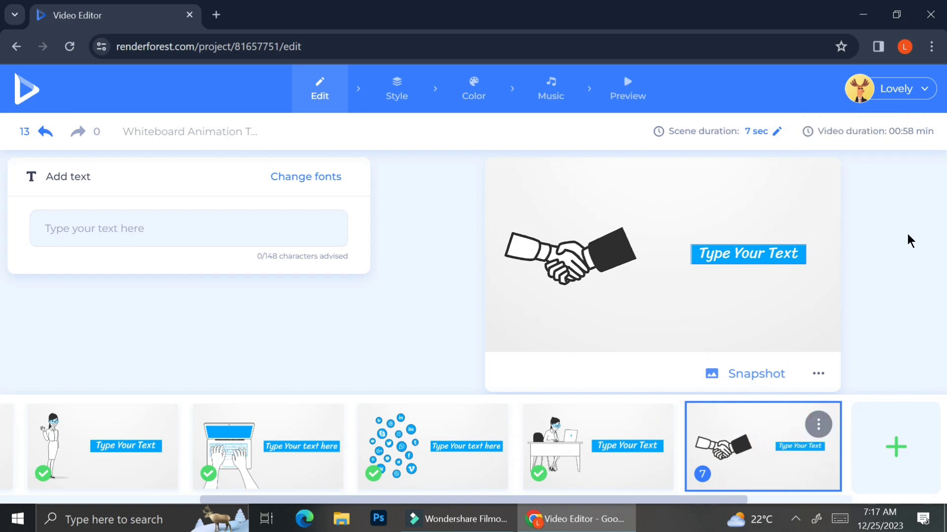
Open the new handshake scene's text for editing, close it without entering text, and delete the scene
{"action": "left_click", "coordinate": [763, 261]}
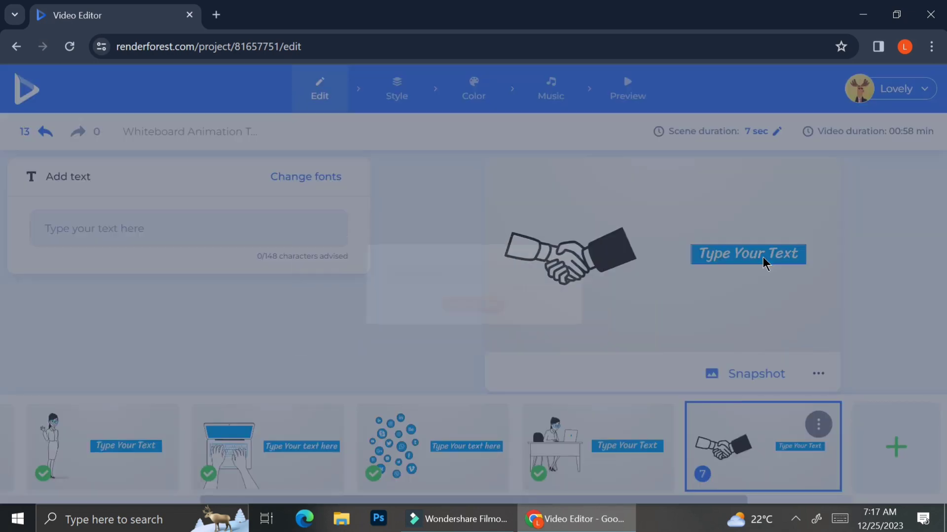
{"action": "left_click", "coordinate": [763, 257]}
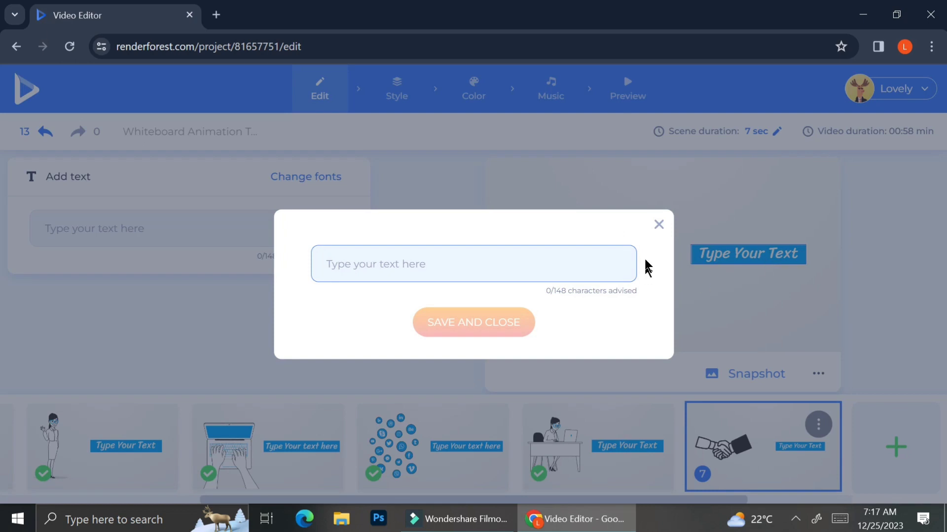
{"action": "left_click", "coordinate": [659, 225]}
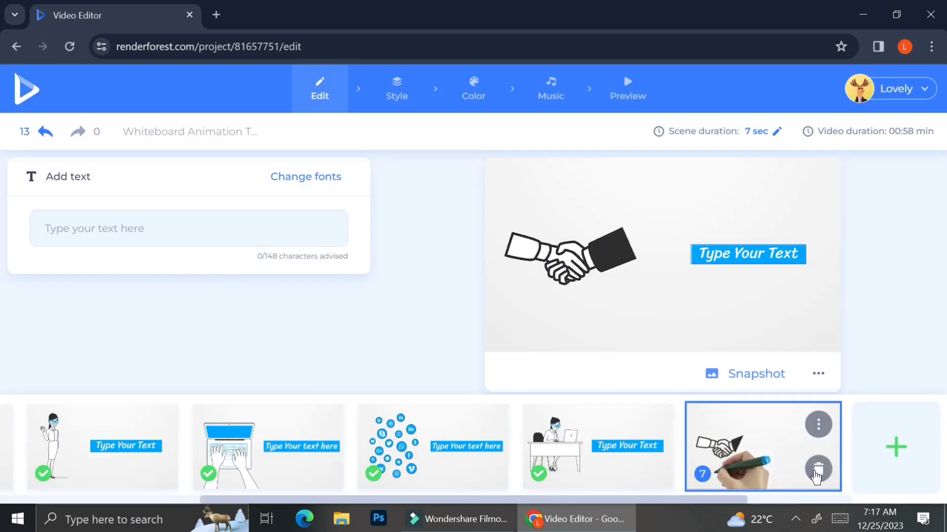
{"action": "left_click", "coordinate": [813, 474]}
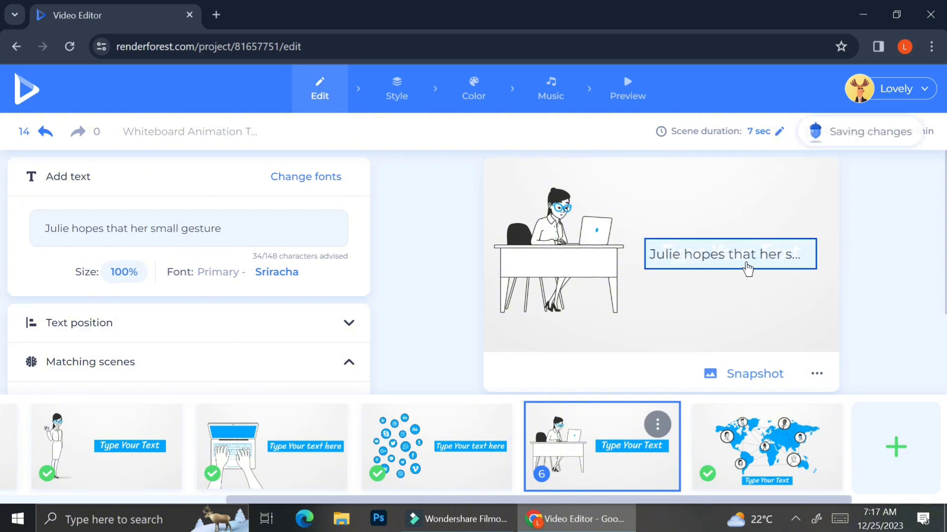
Start a snapshot of the sixth scene and cancel it
{"action": "left_click", "coordinate": [751, 365]}
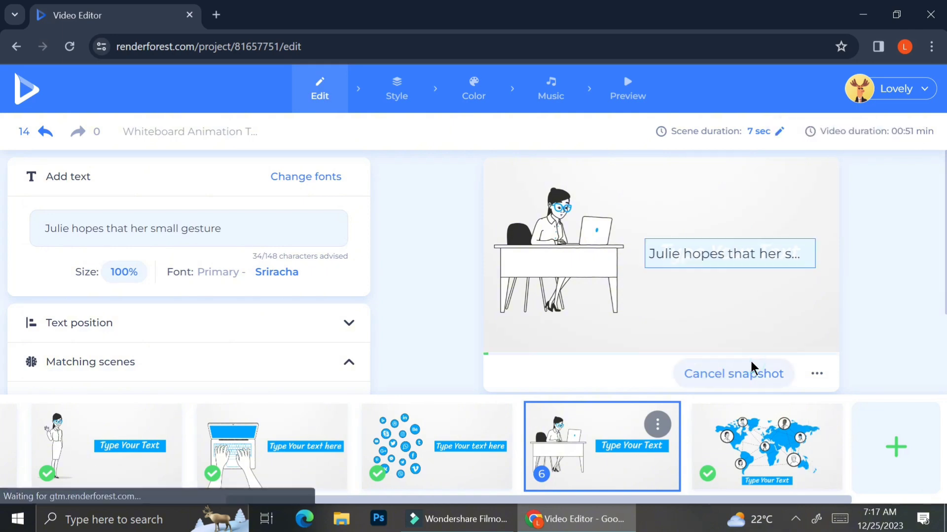
{"action": "left_click", "coordinate": [735, 373]}
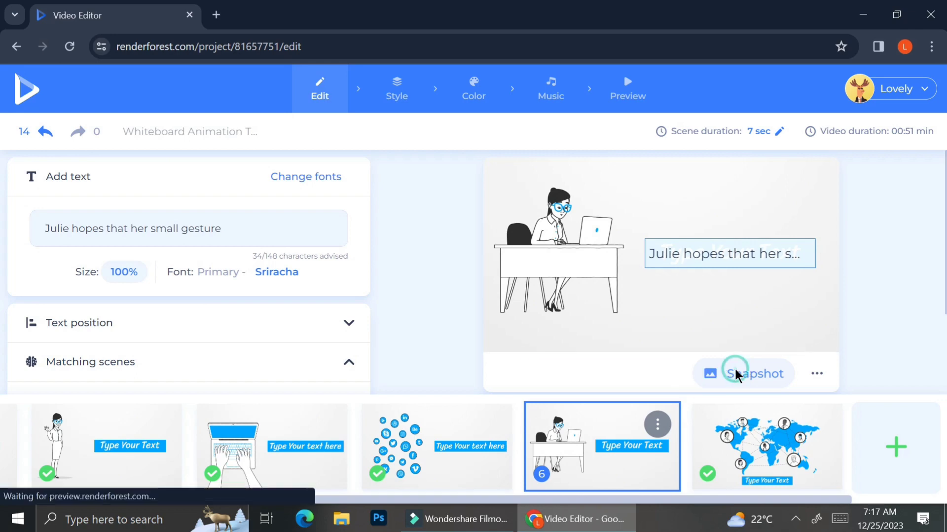
Insert the "Billboard with video holder" scene from the Video Holders category as the last scene
{"action": "left_click", "coordinate": [817, 373]}
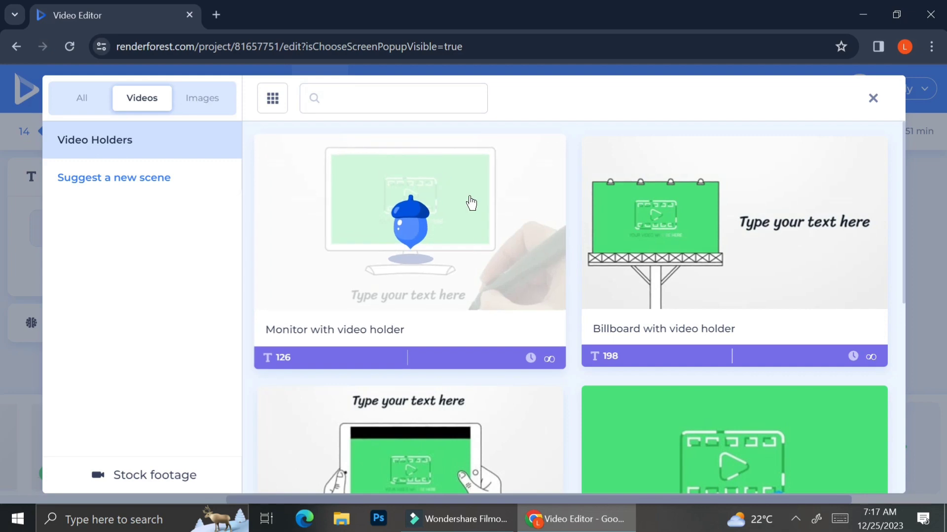
{"action": "scroll", "coordinate": [470, 202], "scroll_direction": "down", "scroll_amount": 3}
{"action": "scroll", "coordinate": [471, 201], "scroll_direction": "down", "scroll_amount": 2}
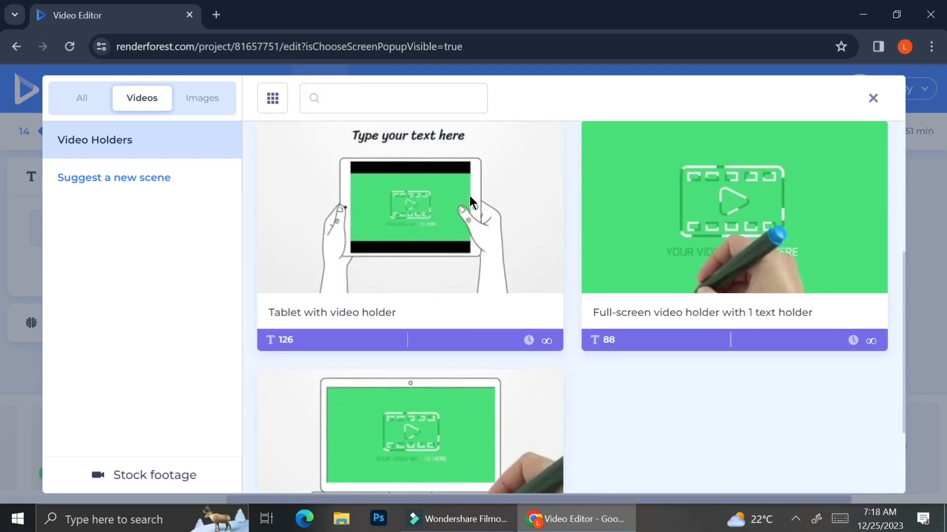
{"action": "scroll", "coordinate": [469, 195], "scroll_direction": "up", "scroll_amount": 4}
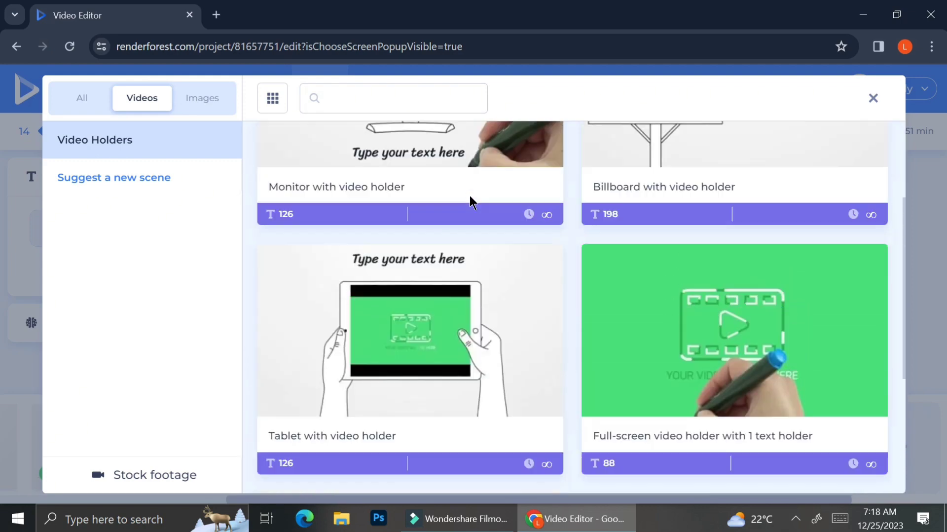
{"action": "scroll", "coordinate": [470, 195], "scroll_direction": "up", "scroll_amount": 2}
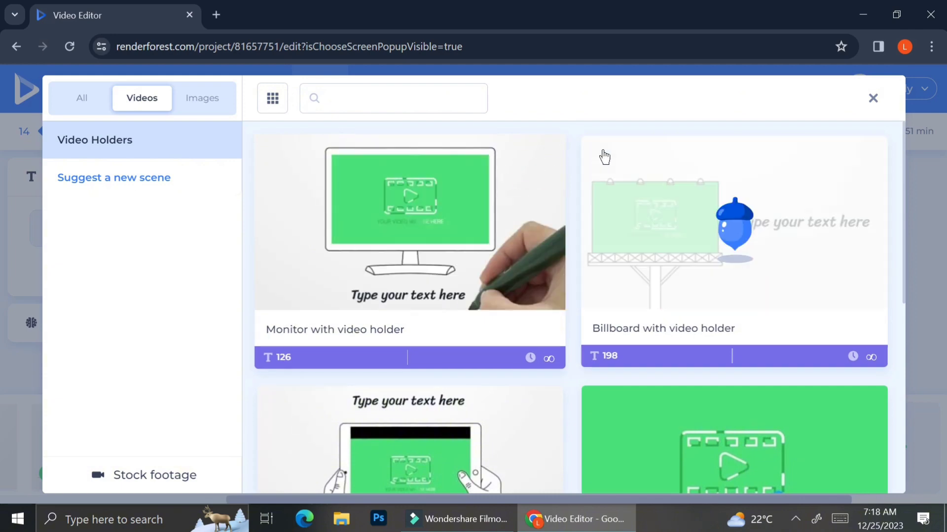
{"action": "scroll", "coordinate": [408, 406], "scroll_direction": "down", "scroll_amount": 7}
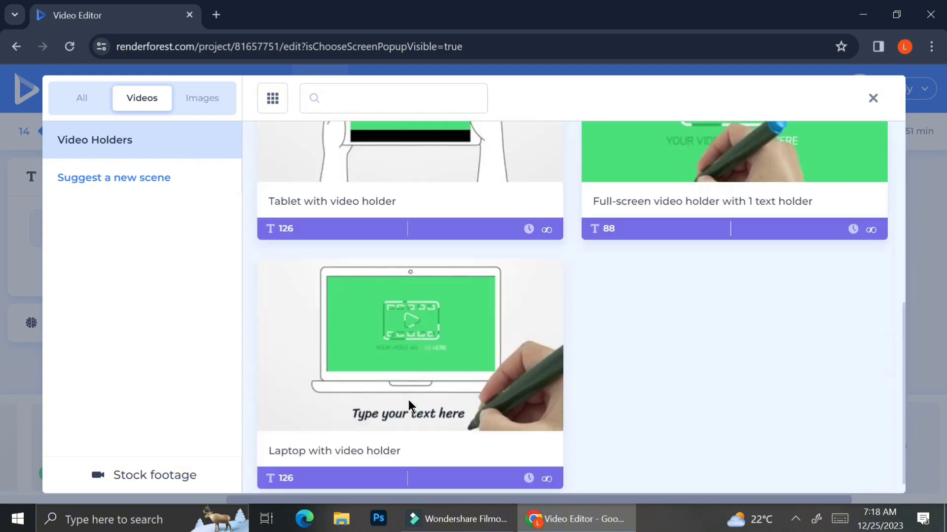
{"action": "scroll", "coordinate": [408, 398], "scroll_direction": "up", "scroll_amount": 7}
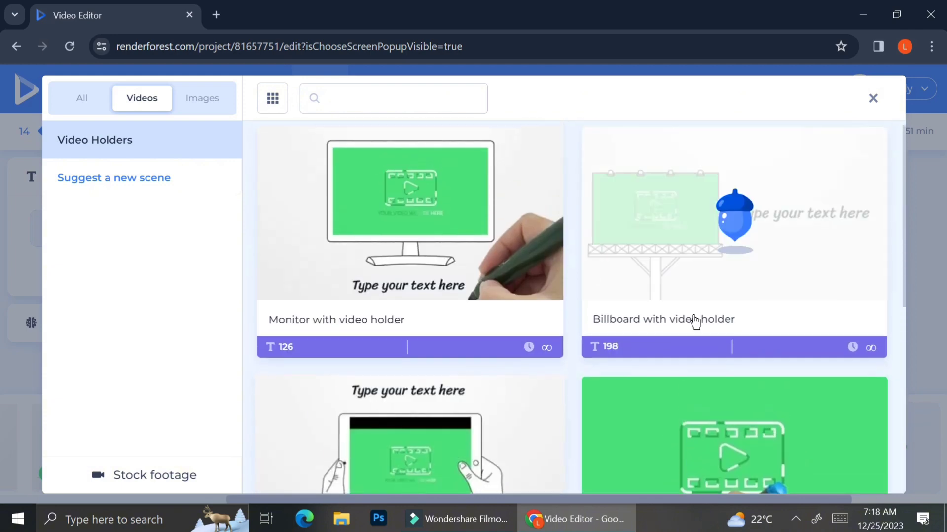
{"action": "left_click", "coordinate": [708, 235]}
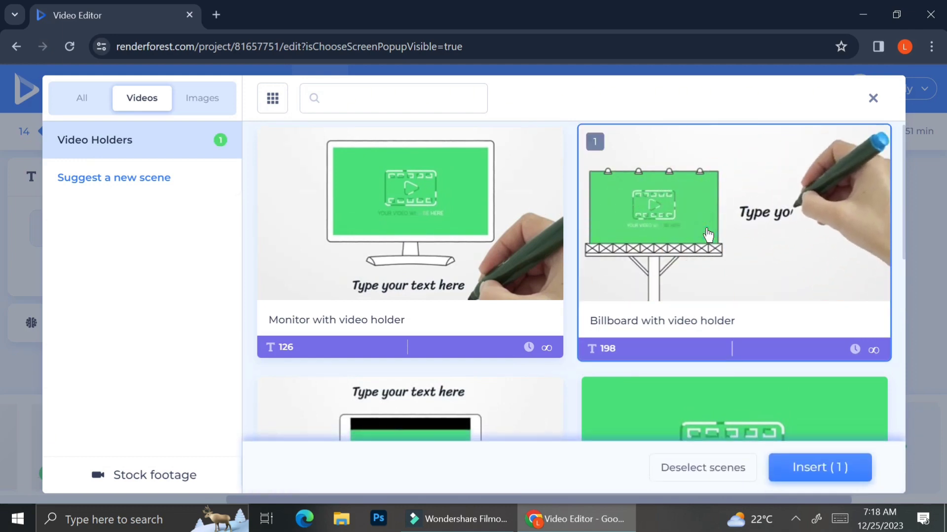
{"action": "left_click", "coordinate": [778, 464]}
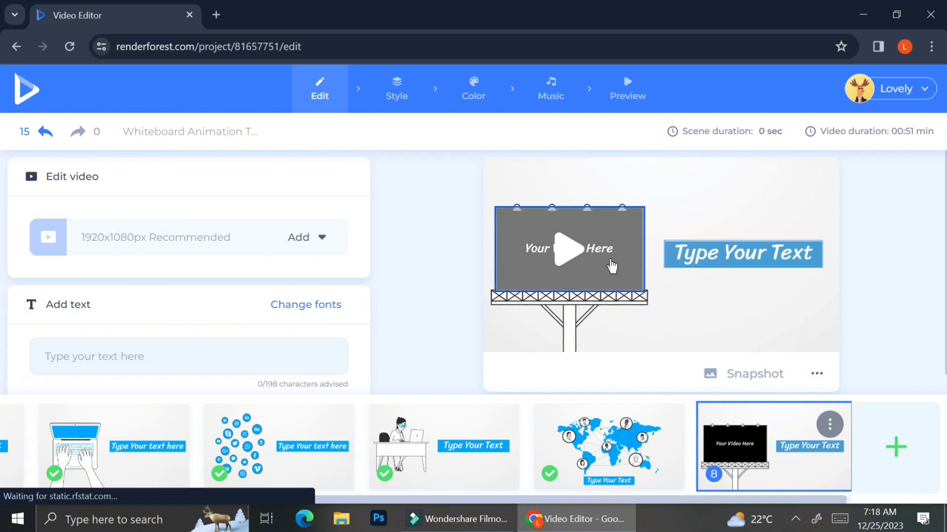
Open the stock footage library for the billboard's video holder and look through the first page of clips
{"action": "left_click", "coordinate": [310, 235]}
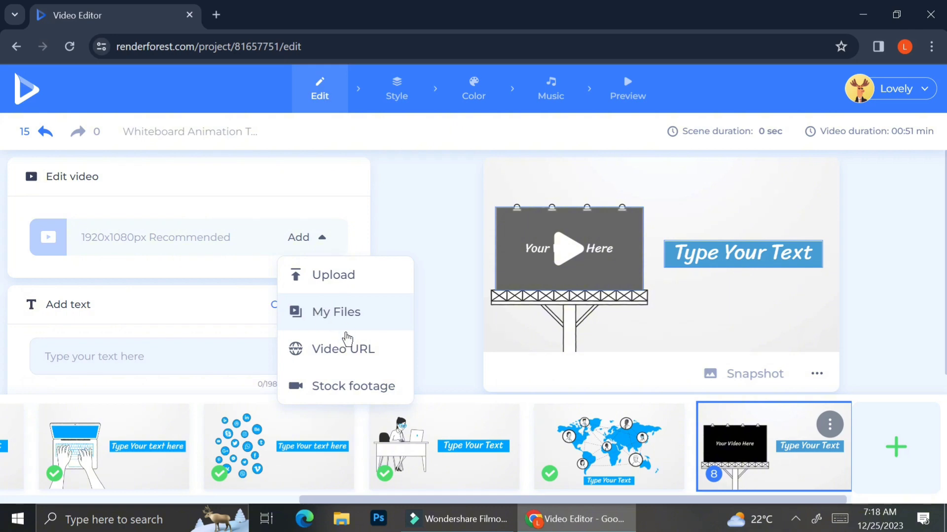
{"action": "left_click", "coordinate": [346, 385]}
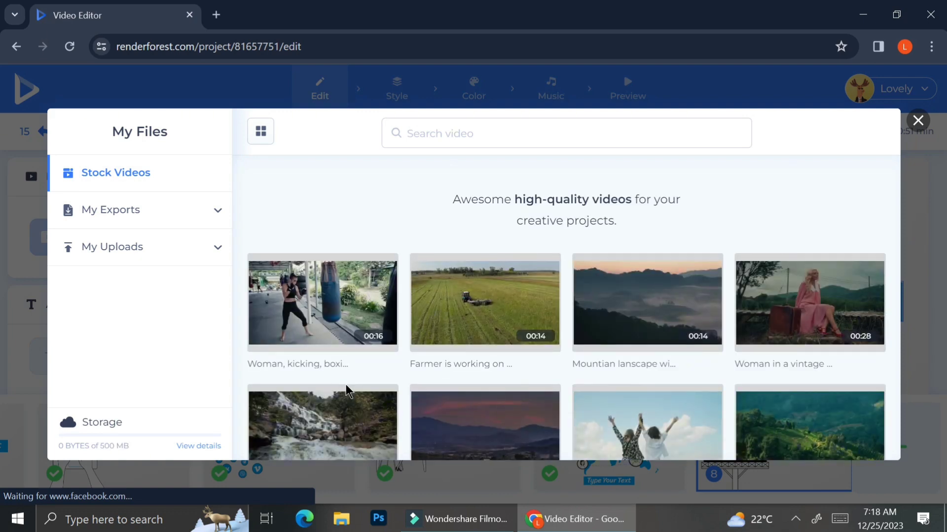
{"action": "scroll", "coordinate": [528, 295], "scroll_direction": "down", "scroll_amount": 2}
{"action": "scroll", "coordinate": [527, 295], "scroll_direction": "down", "scroll_amount": 4}
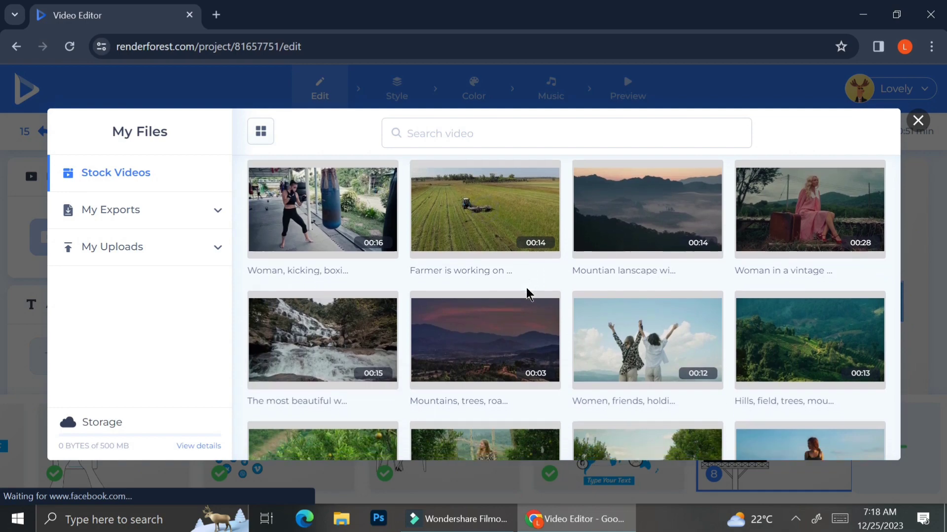
{"action": "scroll", "coordinate": [528, 295], "scroll_direction": "down", "scroll_amount": 3}
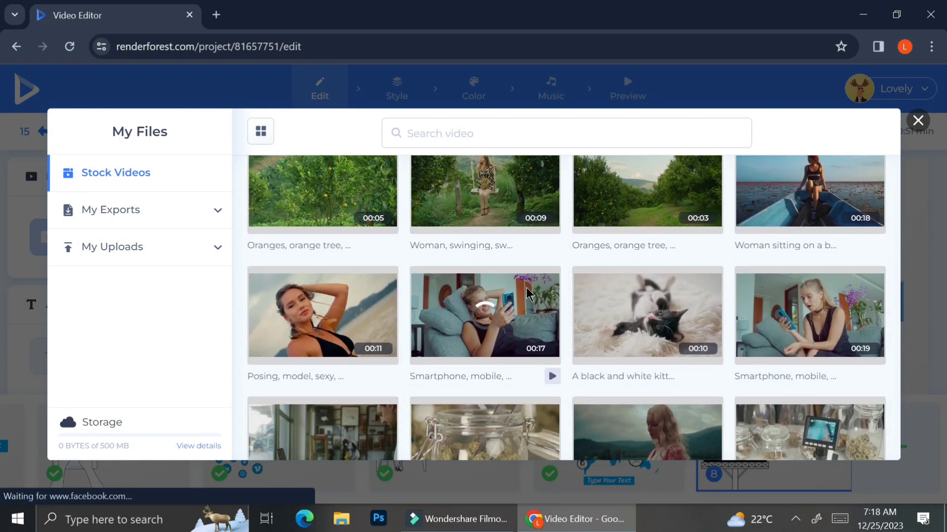
{"action": "scroll", "coordinate": [528, 295], "scroll_direction": "down", "scroll_amount": 2}
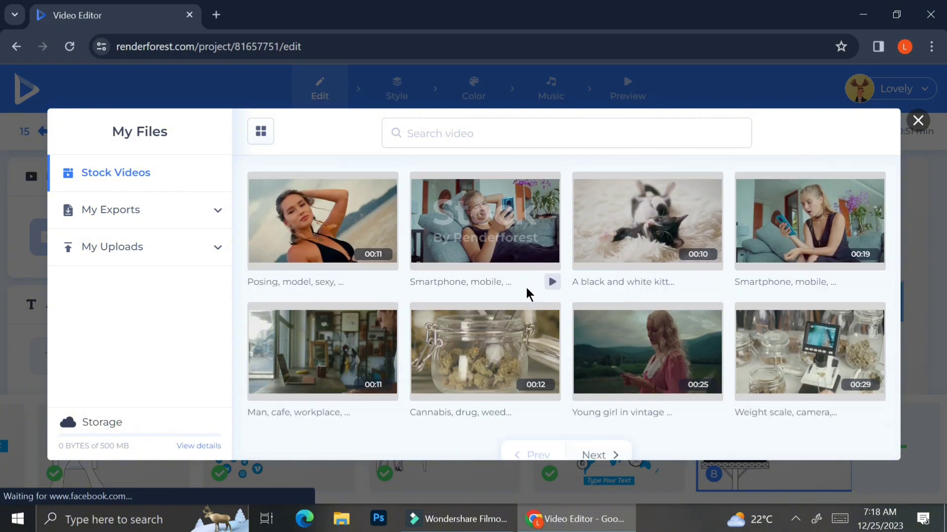
{"action": "scroll", "coordinate": [528, 293], "scroll_direction": "up", "scroll_amount": 5}
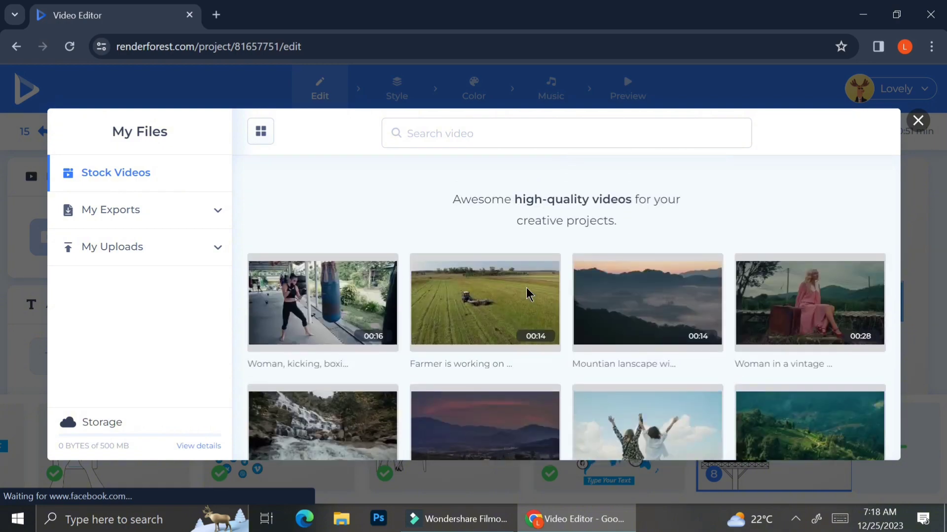
Search the stock videos for "motivational" and clear the search
{"action": "left_click", "coordinate": [554, 125]}
{"action": "type", "text": "mo"}
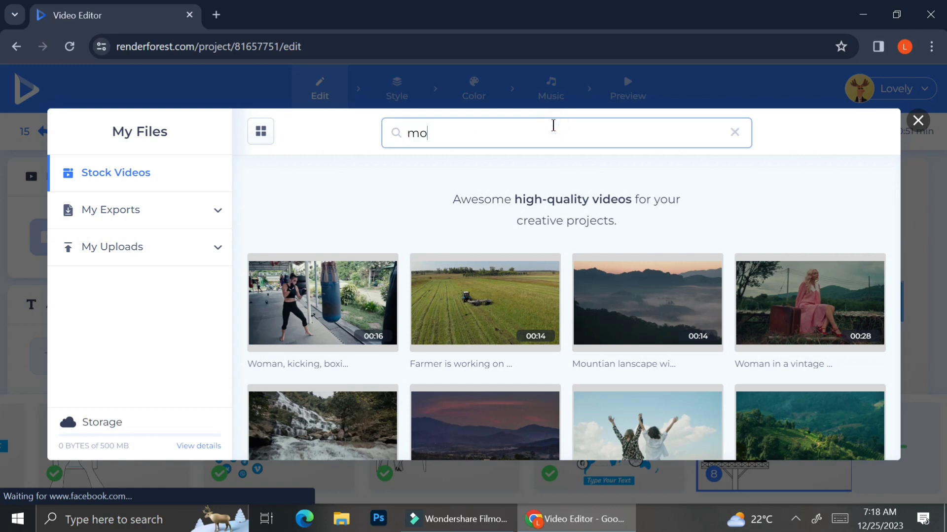
{"action": "type", "text": "tiva"}
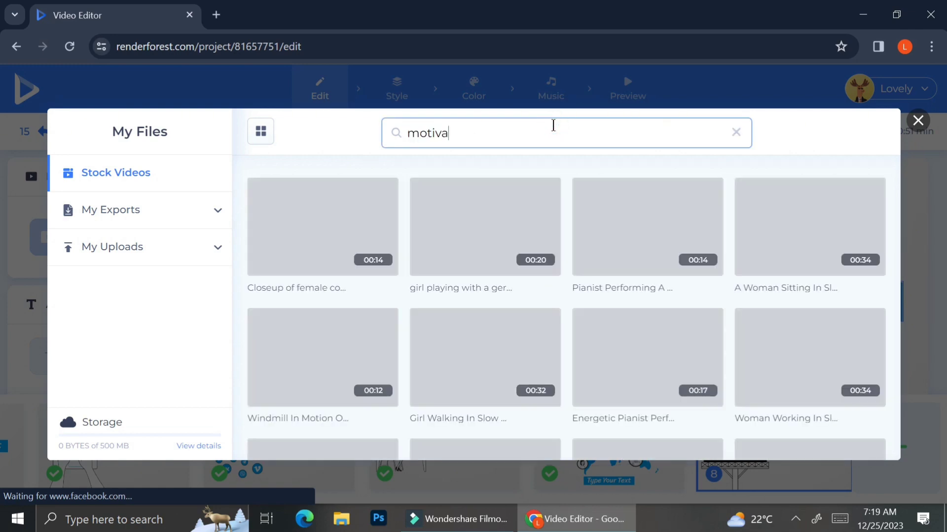
{"action": "type", "text": "tional"}
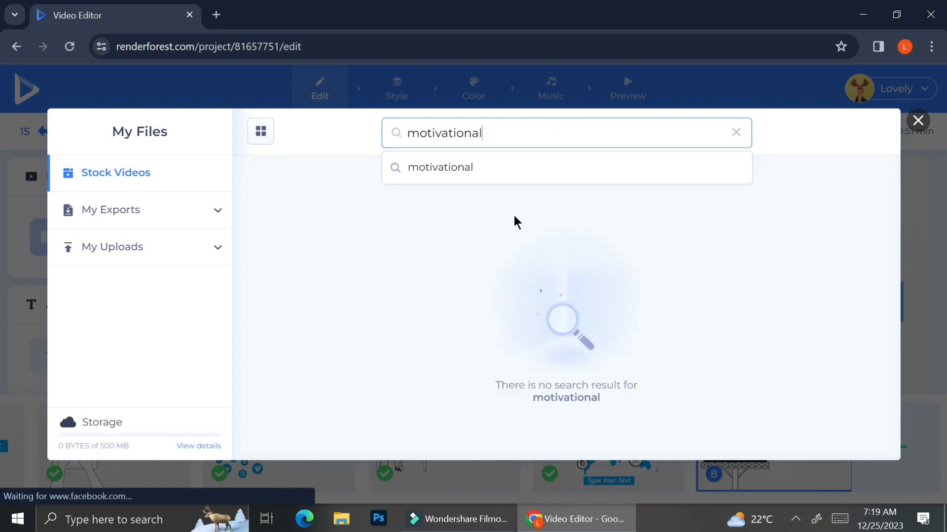
{"action": "key", "text": "BackSpace"}
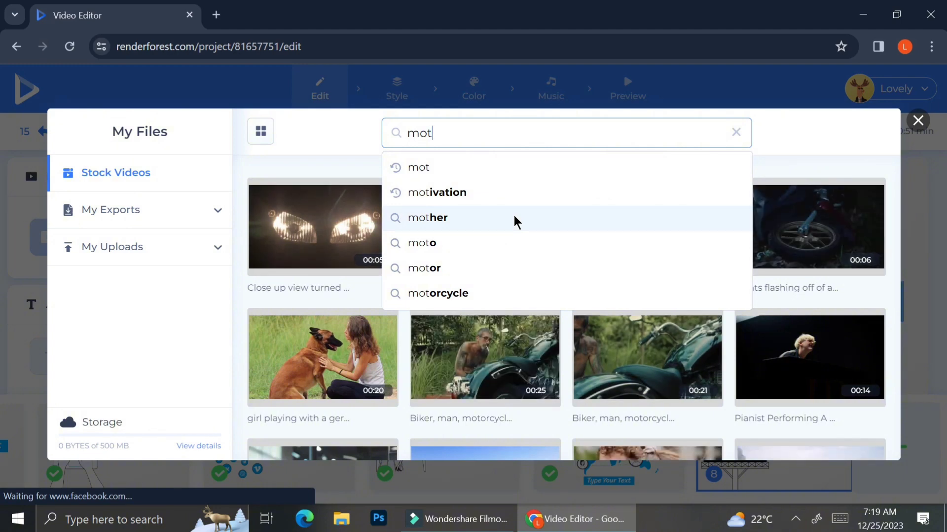
{"action": "key", "text": "BackSpace"}
{"action": "key", "text": "BackSpace"}
{"action": "key", "text": "BackSpace"}
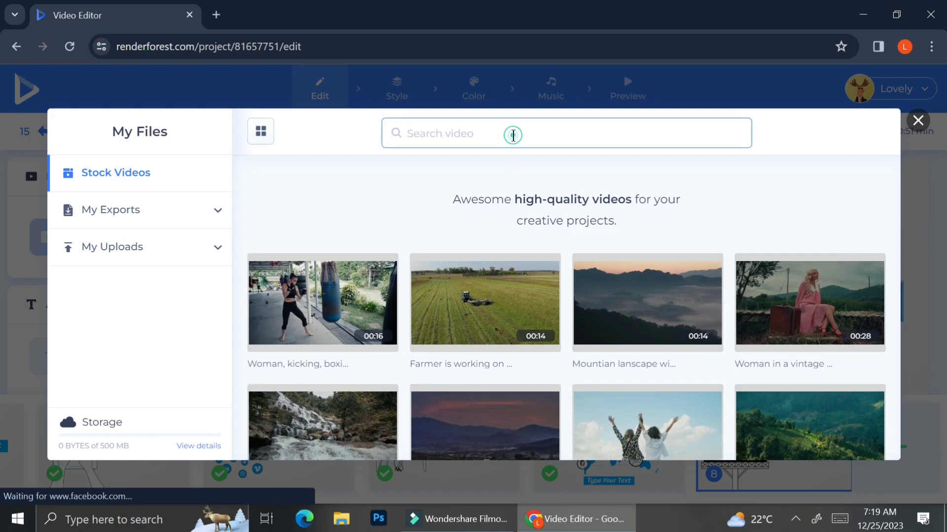
Search the stock videos for "social media" and add the 10-second close-up laptop clip to the billboard
{"action": "type", "text": "social"}
{"action": "left_click", "coordinate": [497, 167]}
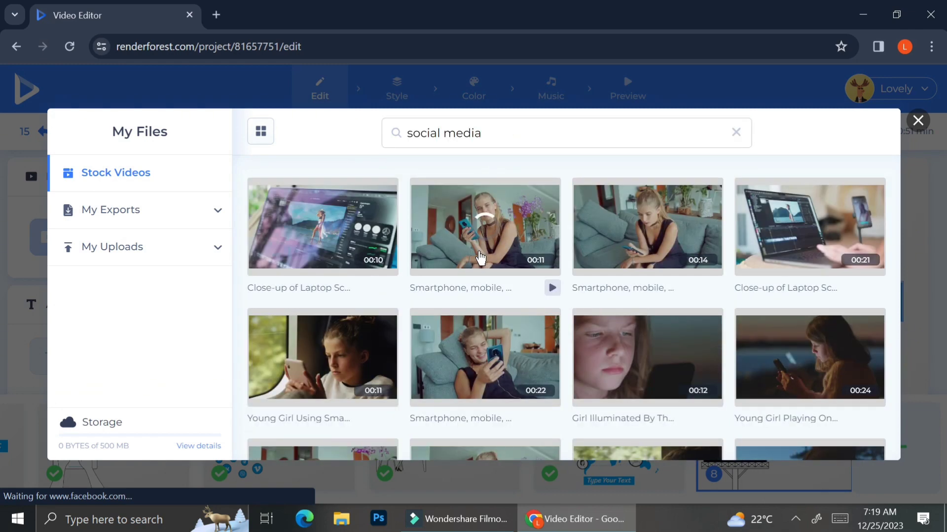
{"action": "left_click", "coordinate": [323, 227]}
{"action": "left_click", "coordinate": [829, 437]}
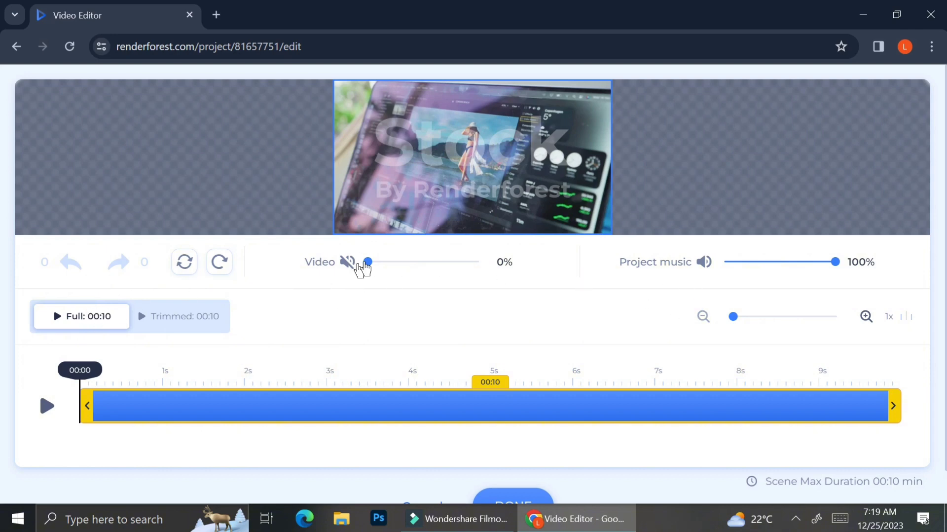
Trim the end of the laptop clip to about 5 seconds and apply it to the billboard scene
{"action": "mouse_move", "coordinate": [878, 397]}
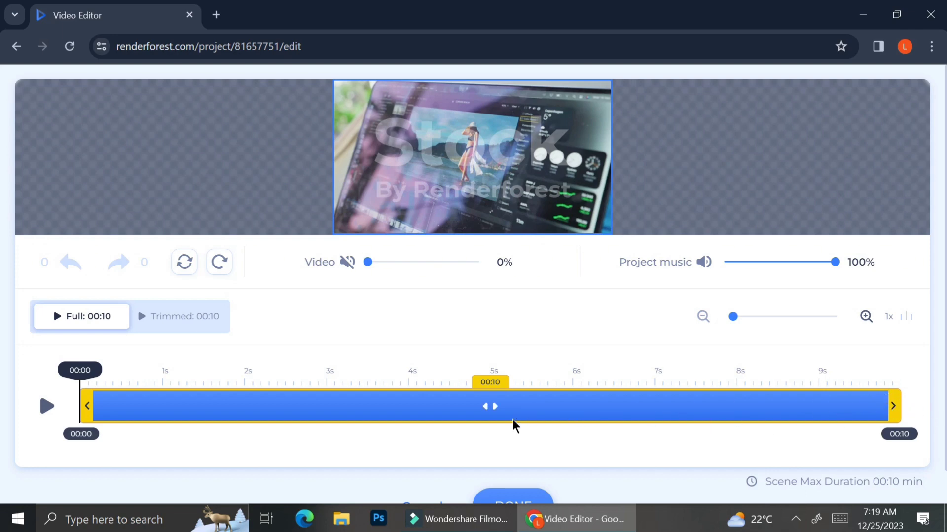
{"action": "left_click_drag", "start_coordinate": [896, 405], "coordinate": [494, 469]}
{"action": "scroll", "coordinate": [495, 469], "scroll_direction": "down", "scroll_amount": 1}
{"action": "left_click", "coordinate": [508, 491]}
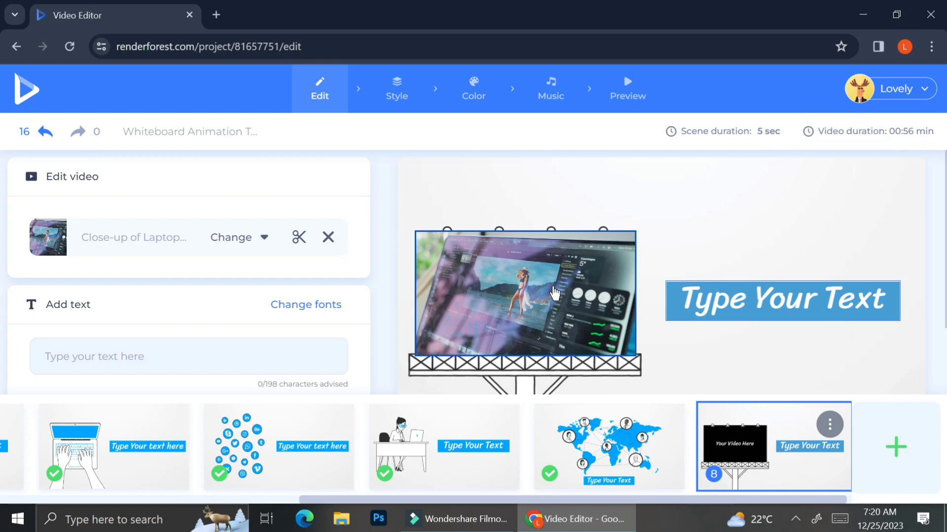
Set the billboard scene's text to the script character's first name followed by "is a wise social media user" and save it
{"action": "left_click", "coordinate": [801, 310]}
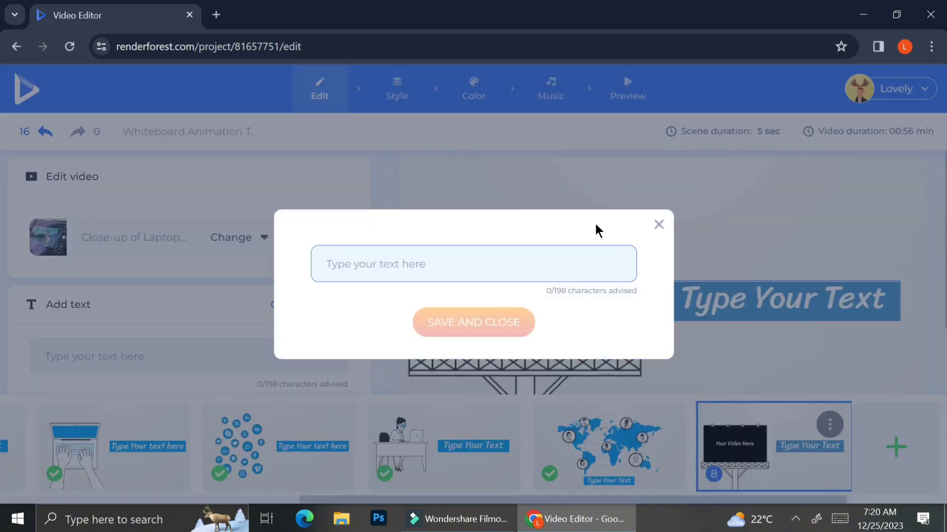
{"action": "type", "text": "Julie are a wise social med"}
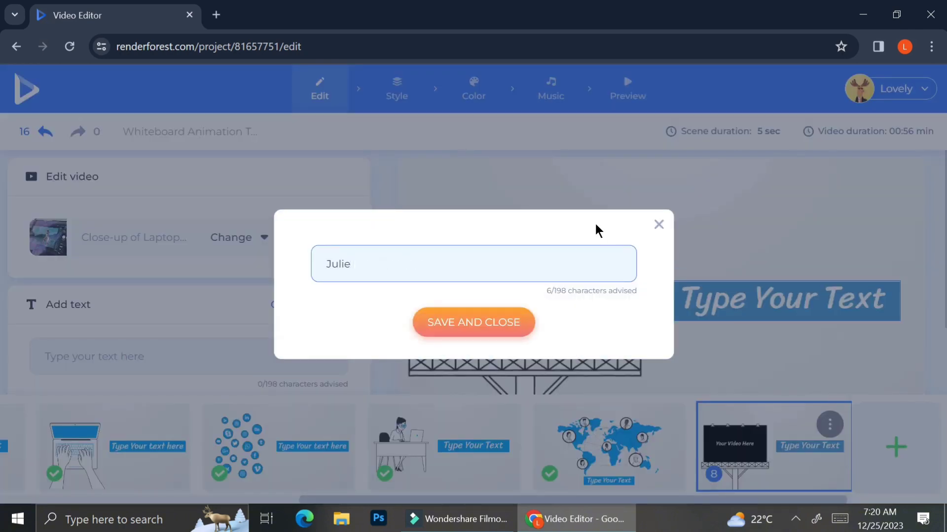
{"action": "type", "text": "is a wise social media user"}
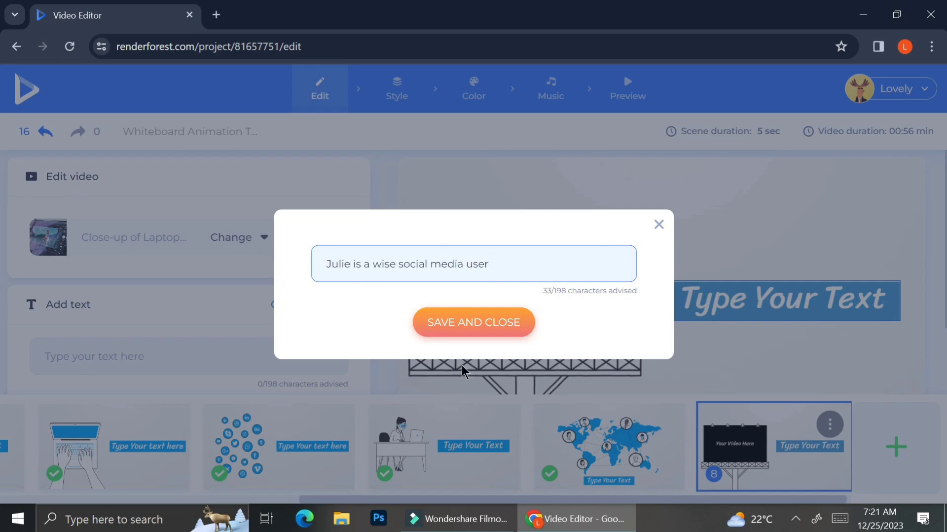
{"action": "key", "text": "Return"}
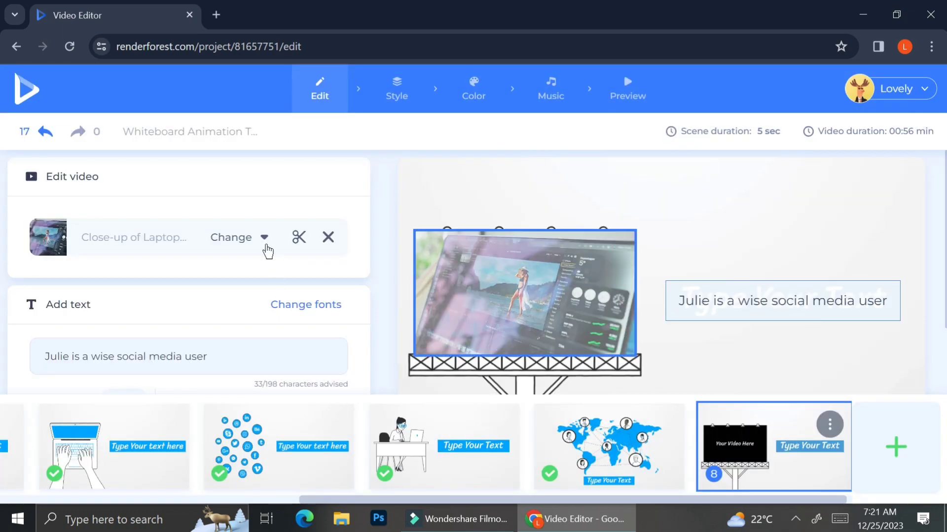
Try the Cut Paper look for the animation's overall style and return to Board Drawn
{"action": "left_click", "coordinate": [383, 95]}
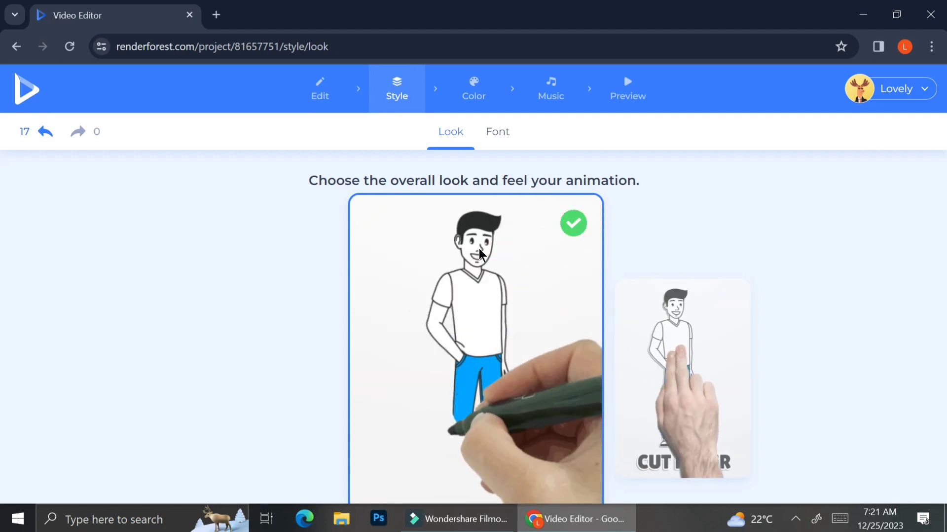
{"action": "left_click", "coordinate": [666, 321]}
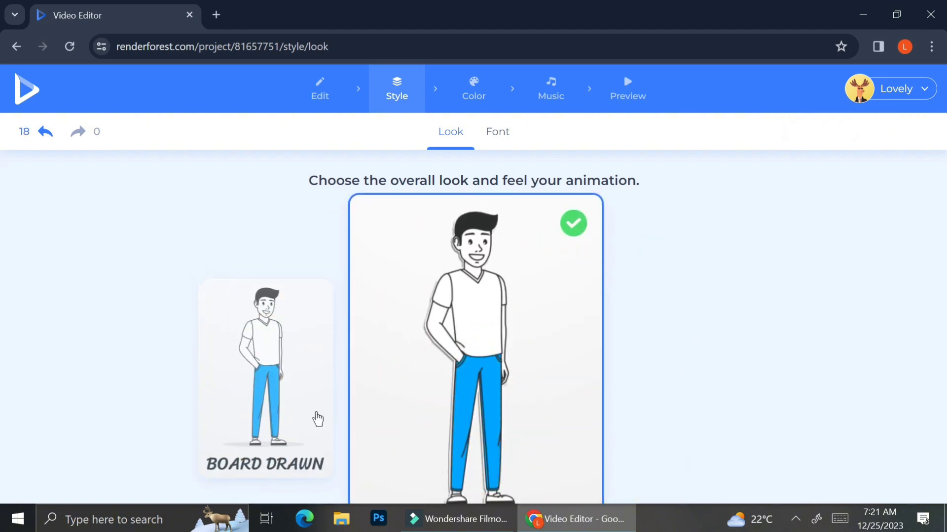
{"action": "left_click", "coordinate": [305, 368]}
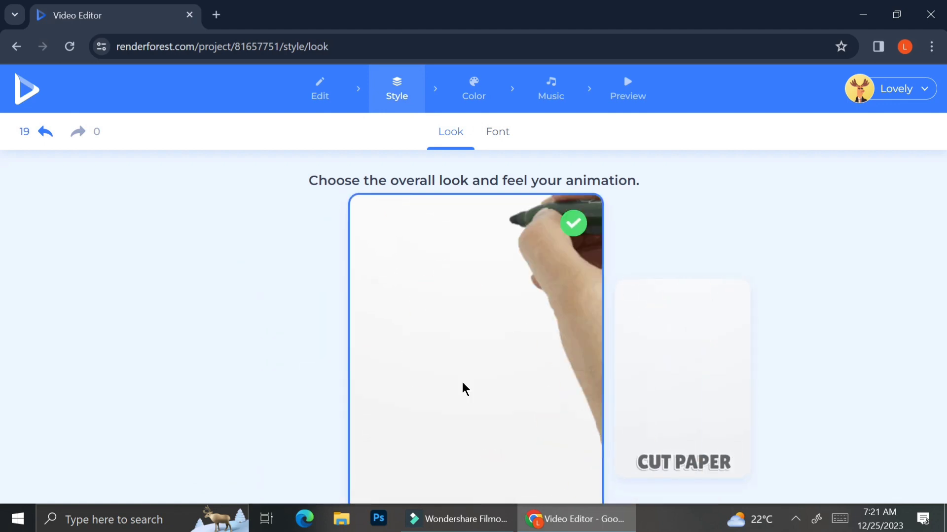
View the font style options and compare the Pro plan's monthly and yearly pricing and features
{"action": "left_click", "coordinate": [514, 141]}
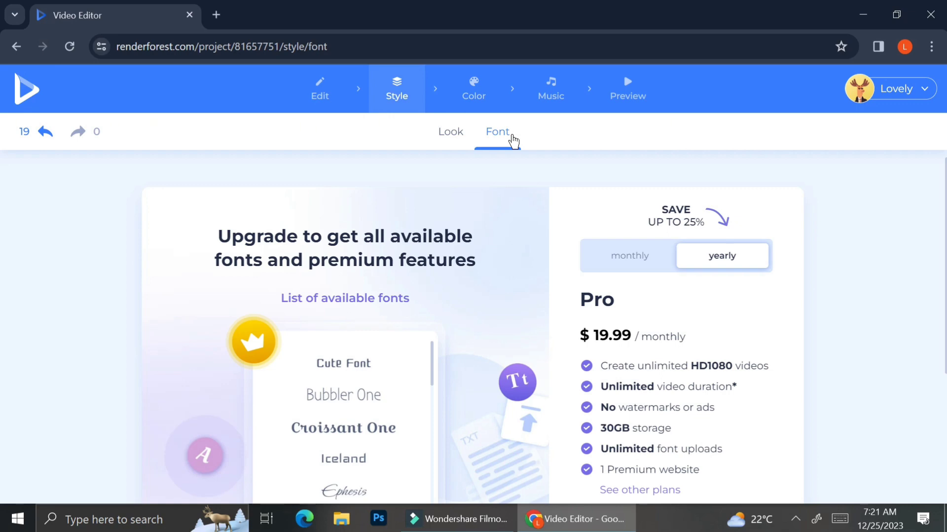
{"action": "left_click", "coordinate": [623, 253]}
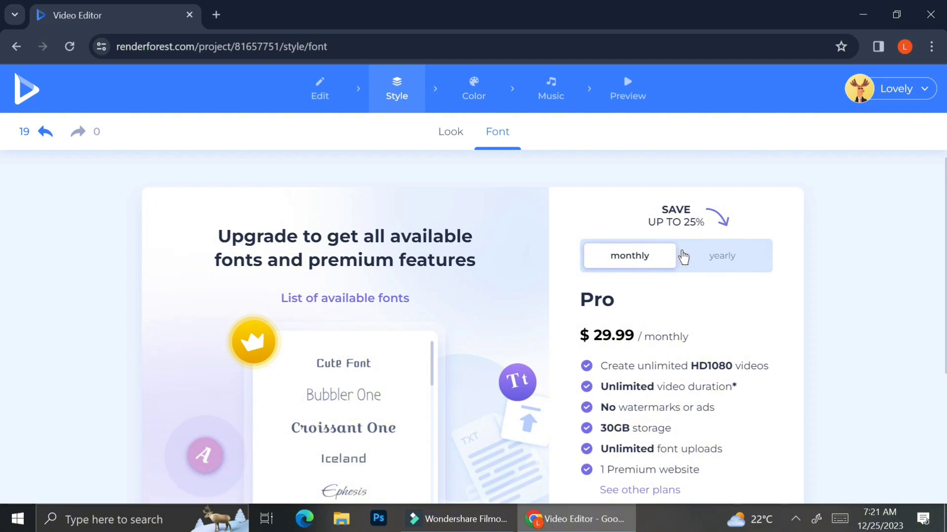
{"action": "left_click", "coordinate": [716, 254]}
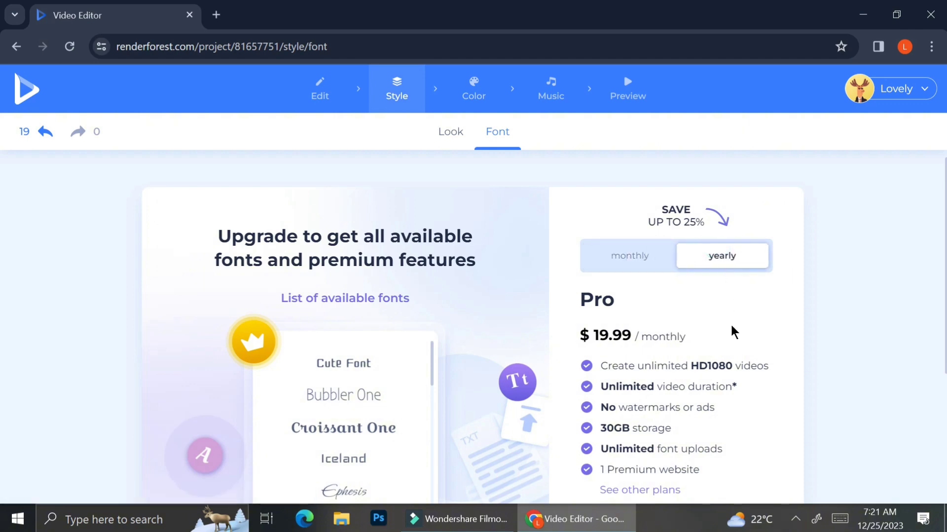
{"action": "scroll", "coordinate": [731, 327], "scroll_direction": "down", "scroll_amount": 2}
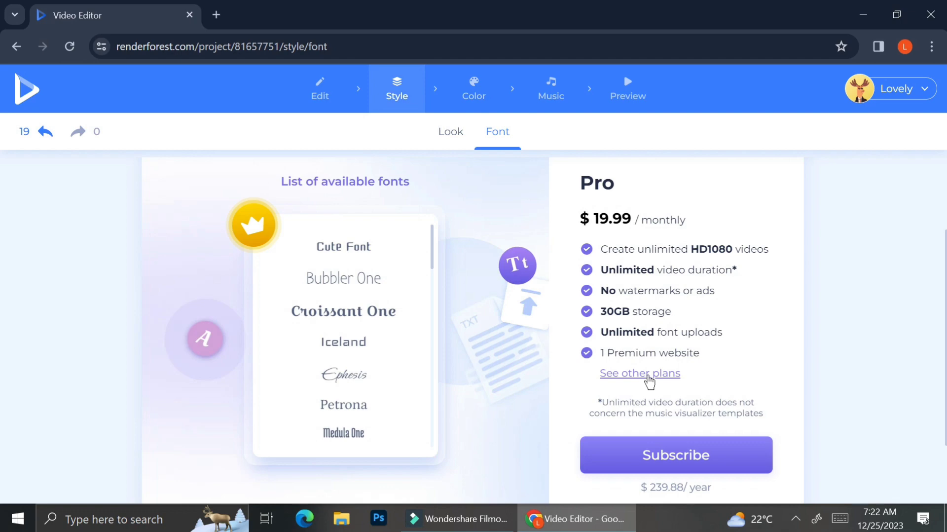
{"action": "scroll", "coordinate": [746, 381], "scroll_direction": "down", "scroll_amount": 2}
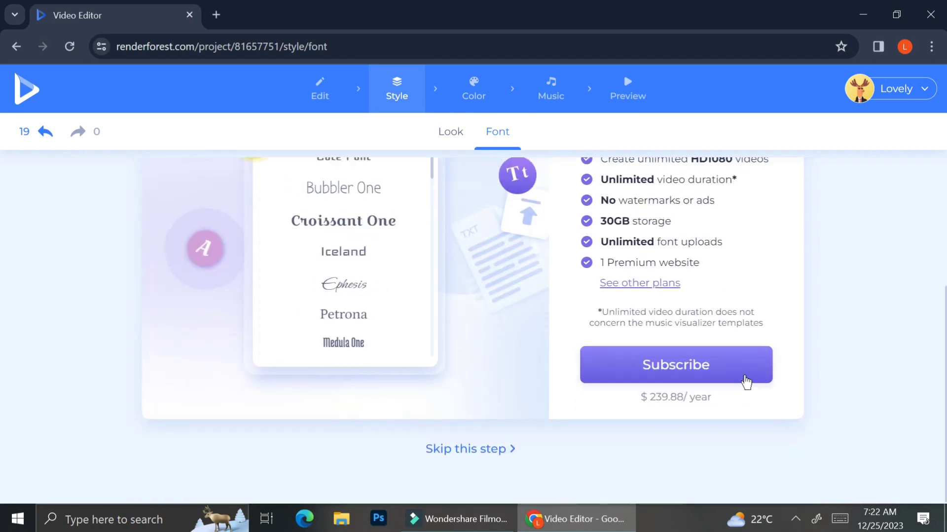
Open the main color picker for the animation and view its My Colors and Suggested colors options
{"action": "scroll", "coordinate": [745, 383], "scroll_direction": "up", "scroll_amount": 4}
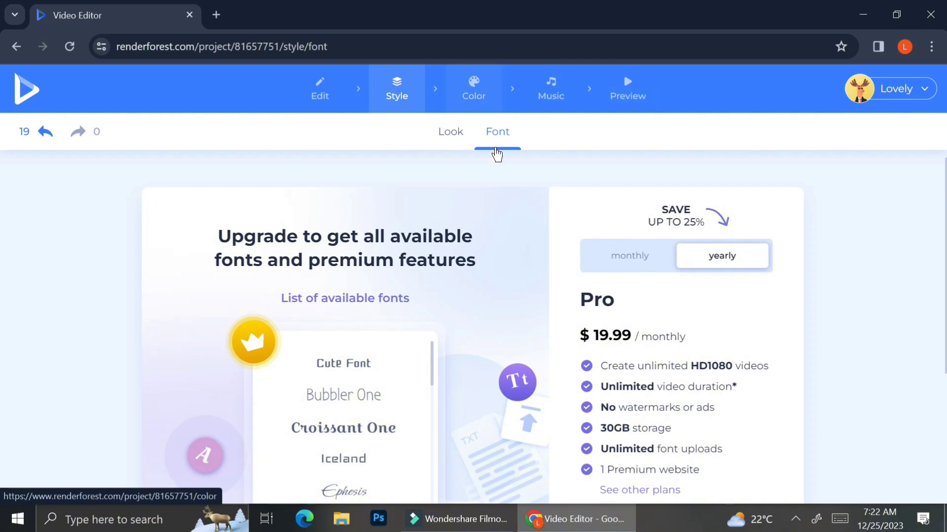
{"action": "left_click", "coordinate": [485, 80]}
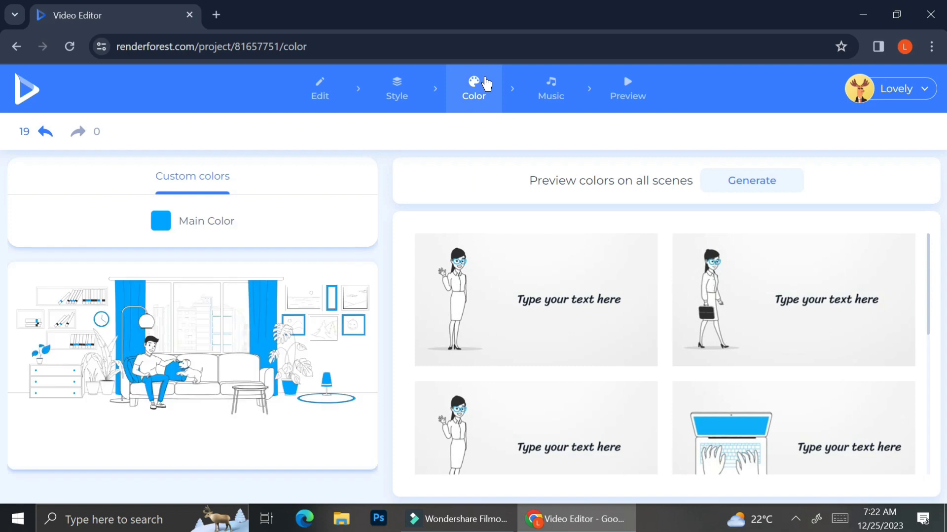
{"action": "left_click", "coordinate": [161, 223]}
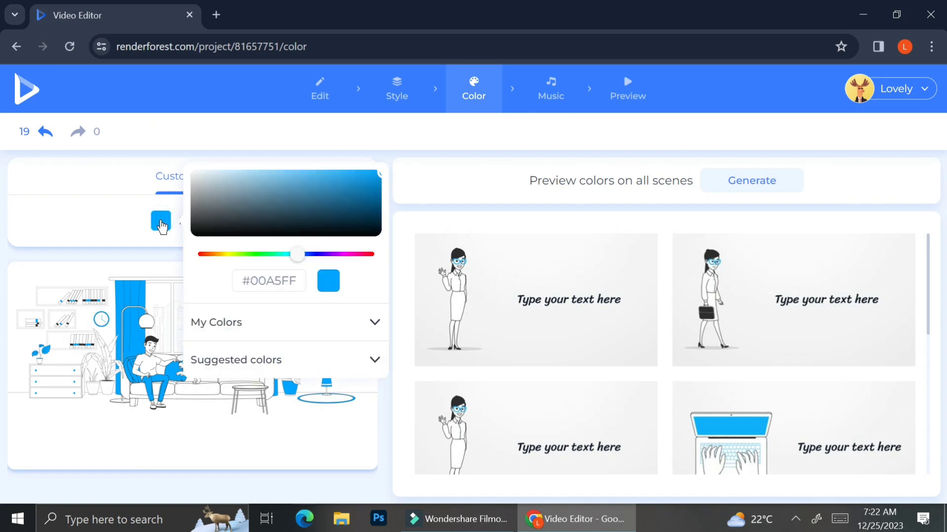
{"action": "left_click", "coordinate": [373, 337]}
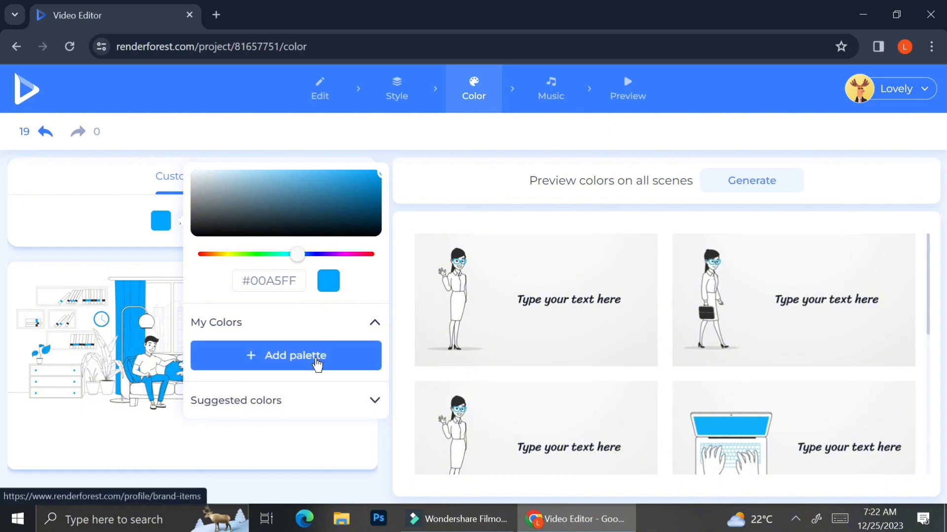
{"action": "left_click", "coordinate": [373, 400]}
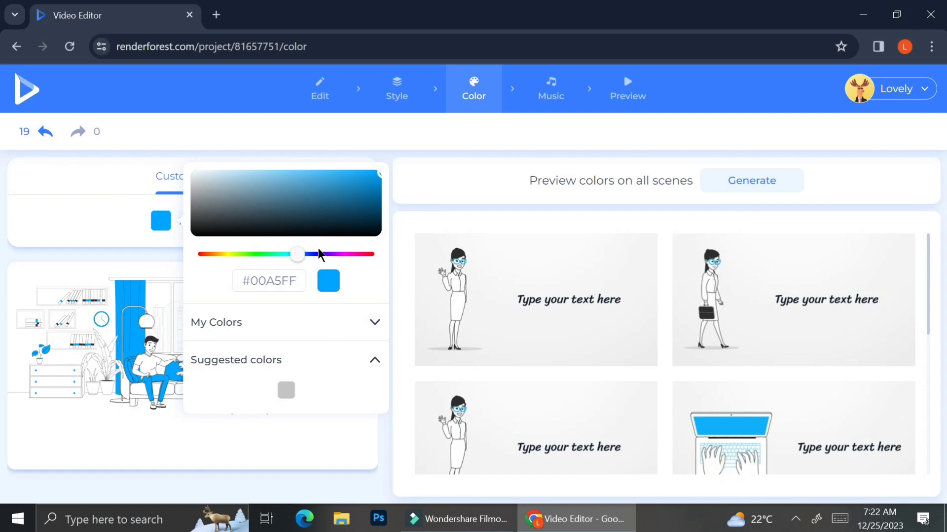
Set the animation's main color to light purple #E9A5F8 and look through the scene previews
{"action": "left_click_drag", "start_coordinate": [298, 258], "coordinate": [340, 265]}
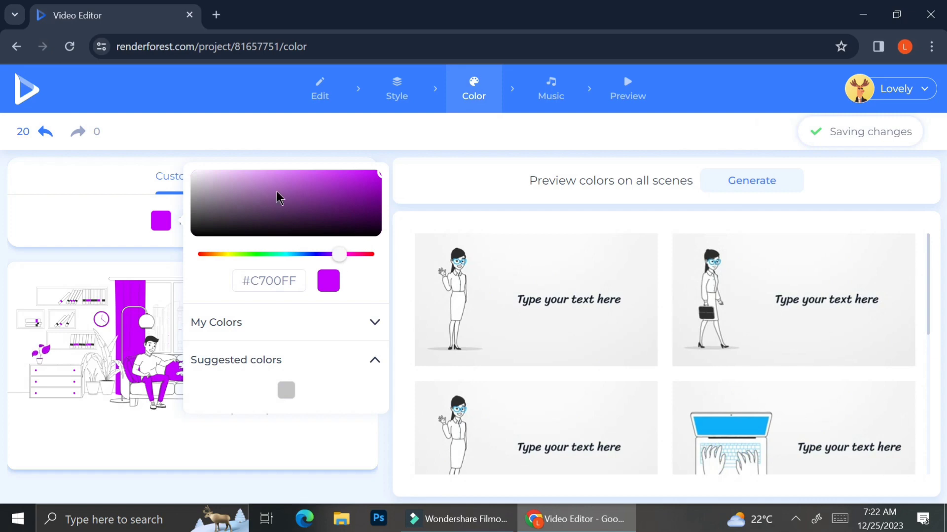
{"action": "left_click_drag", "start_coordinate": [277, 191], "coordinate": [257, 173]}
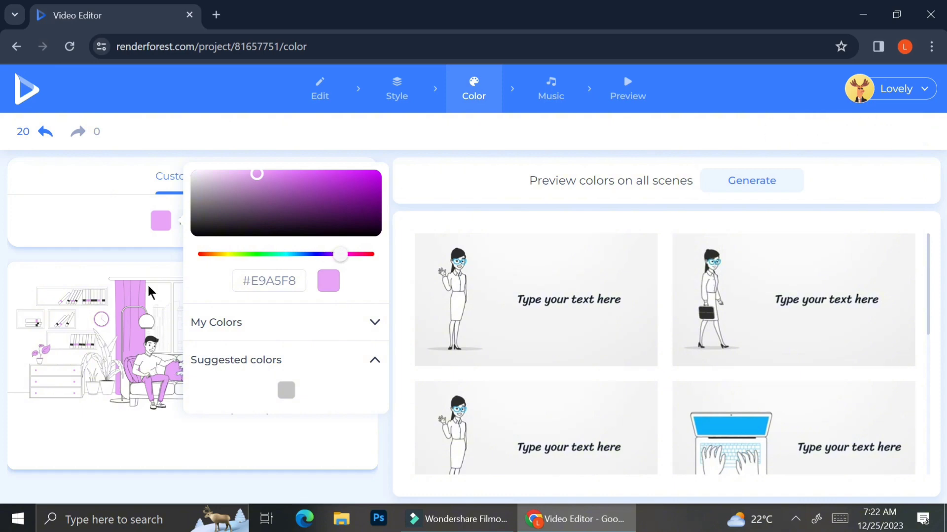
{"action": "left_click", "coordinate": [136, 254]}
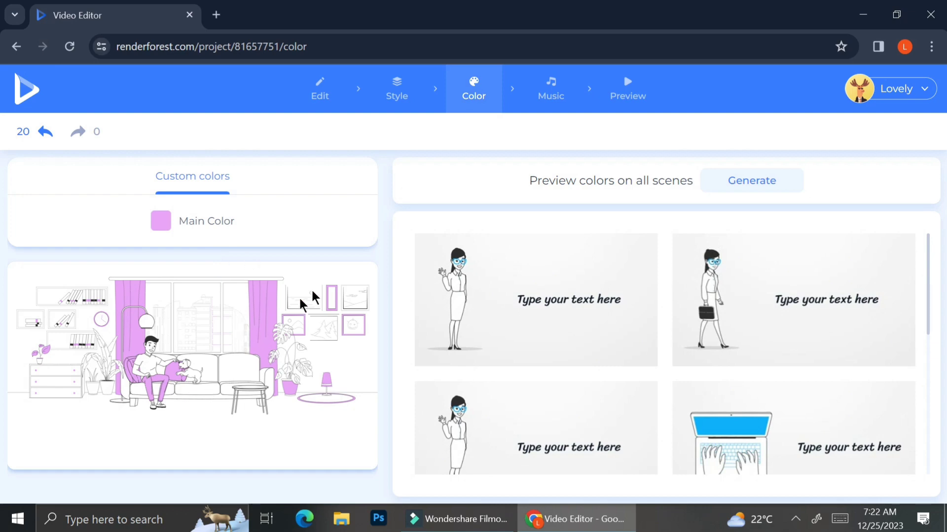
{"action": "scroll", "coordinate": [570, 301], "scroll_direction": "down", "scroll_amount": 3}
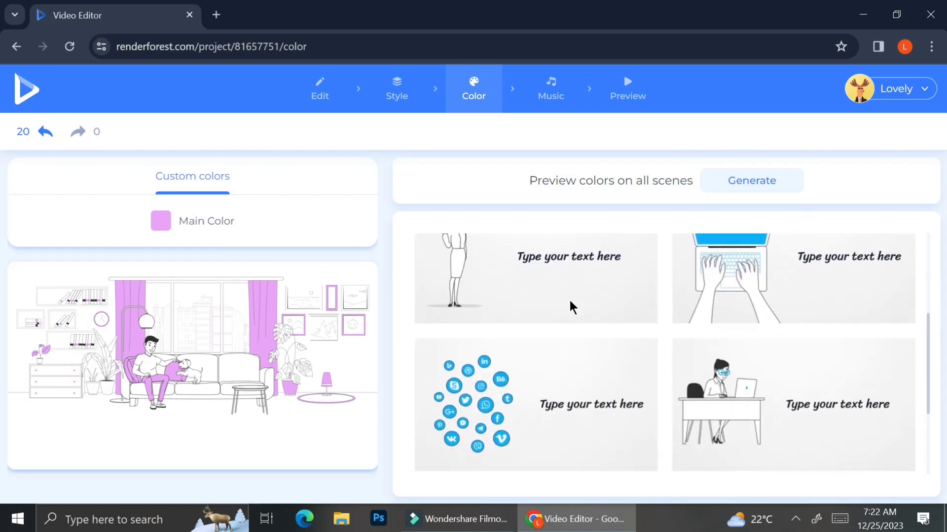
Open the project's music library and briefly listen to the recommended track Inspiring Storytelling
{"action": "left_click", "coordinate": [565, 89]}
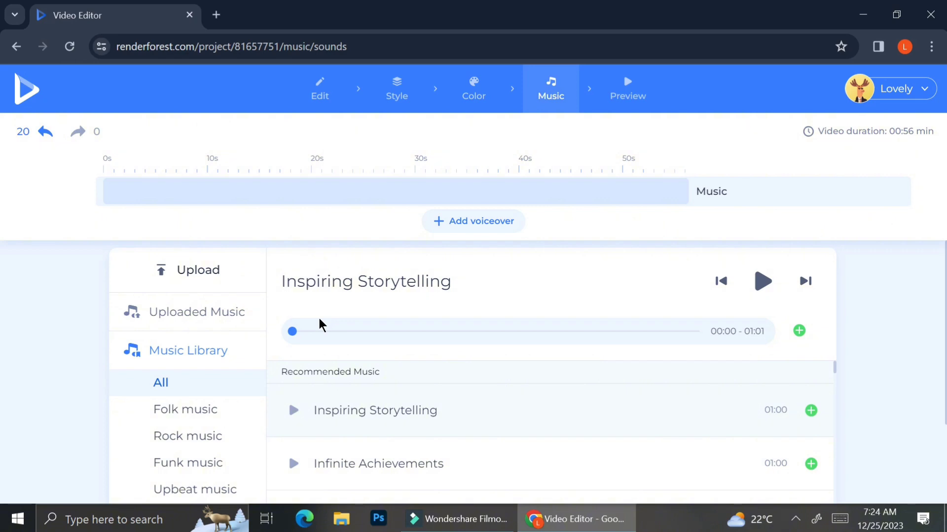
{"action": "scroll", "coordinate": [319, 325], "scroll_direction": "down", "scroll_amount": 2}
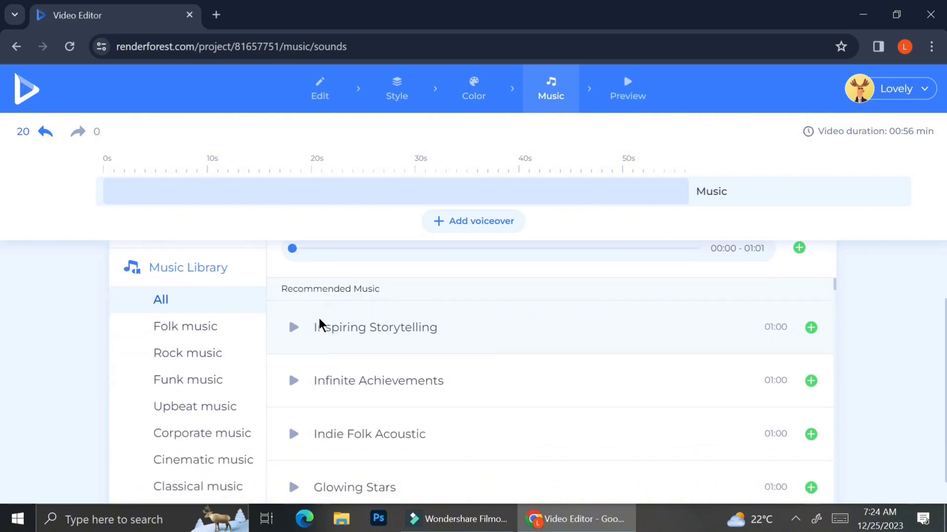
{"action": "left_click", "coordinate": [294, 316]}
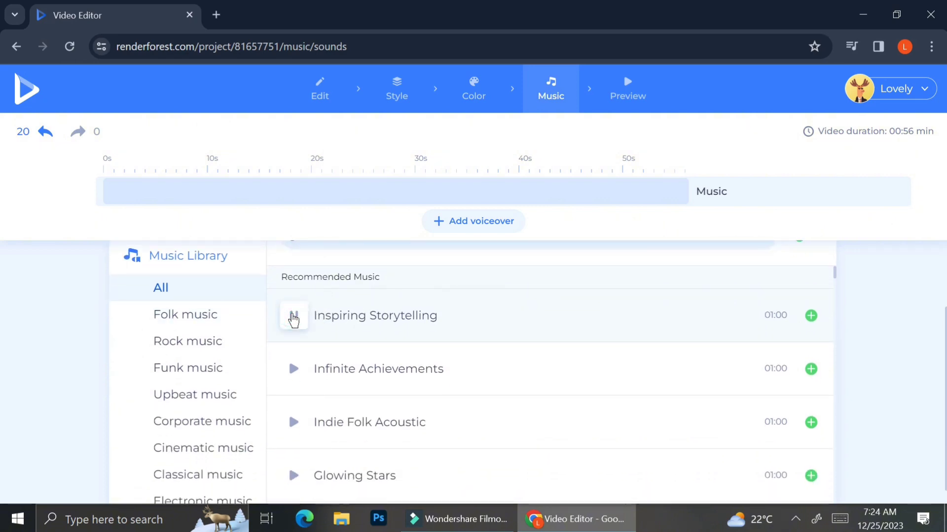
{"action": "left_click", "coordinate": [293, 318]}
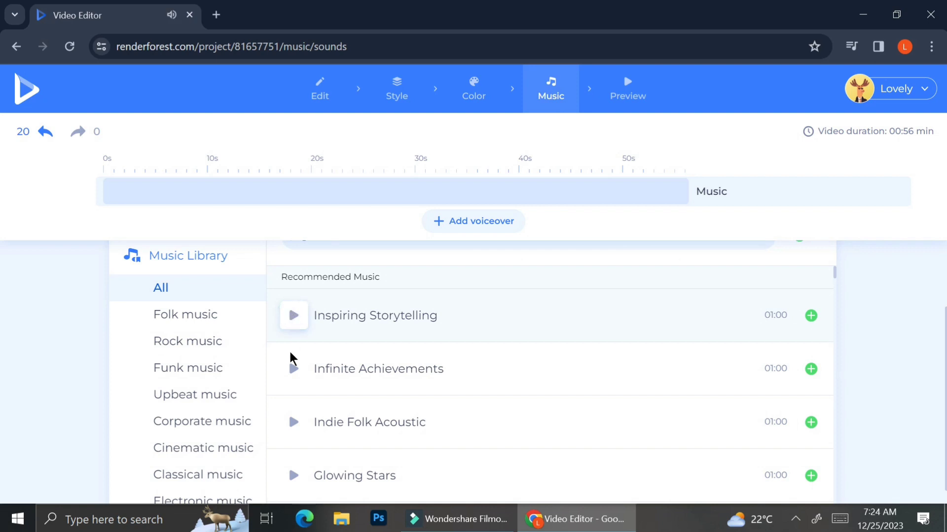
Browse the music library's genres and full track list and listen to Tender Piano Motif
{"action": "scroll", "coordinate": [225, 316], "scroll_direction": "down", "scroll_amount": 1}
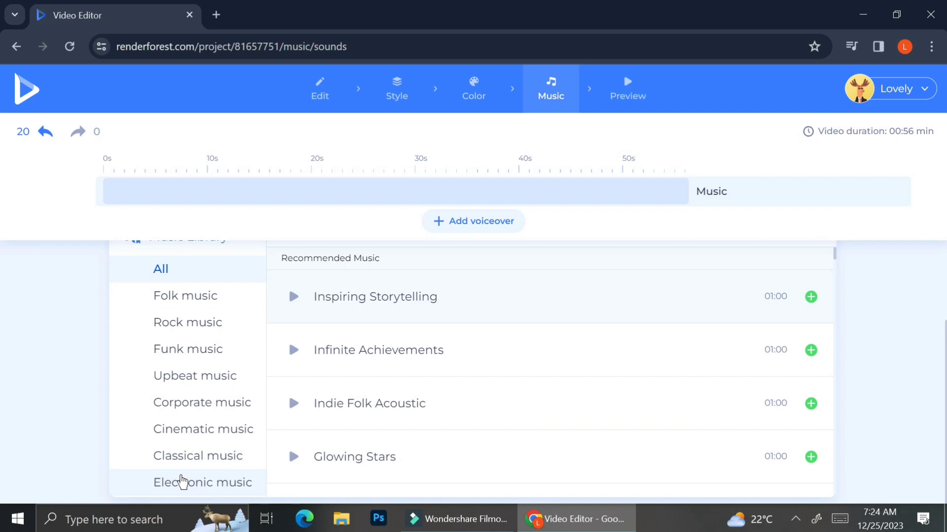
{"action": "scroll", "coordinate": [376, 381], "scroll_direction": "down", "scroll_amount": 2}
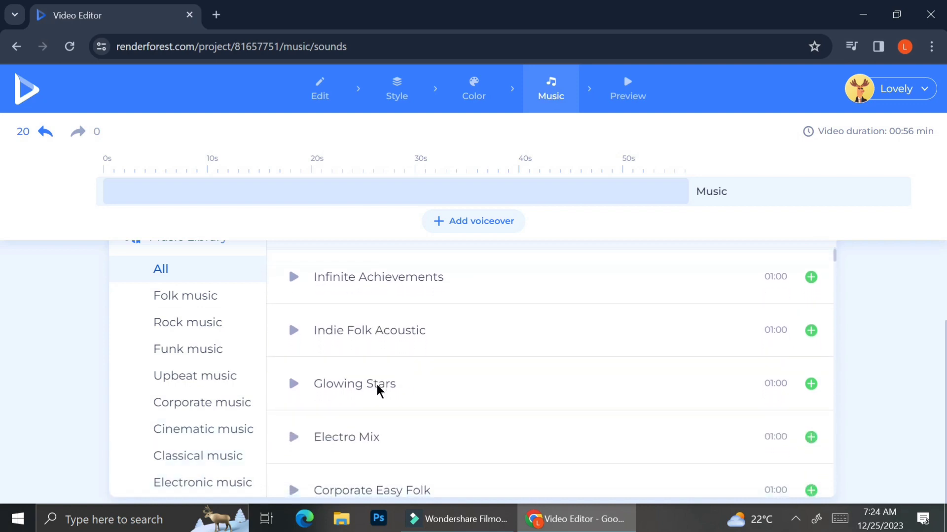
{"action": "scroll", "coordinate": [377, 382], "scroll_direction": "down", "scroll_amount": 4}
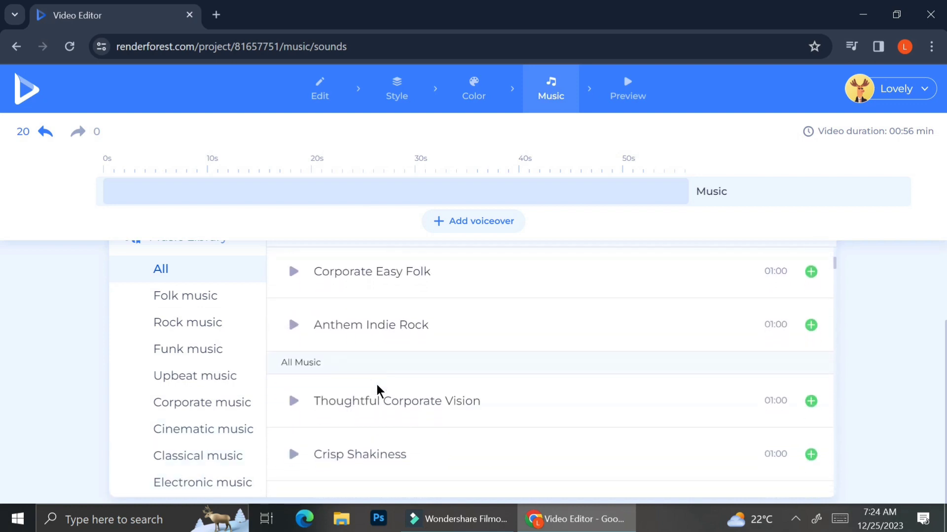
{"action": "scroll", "coordinate": [376, 389], "scroll_direction": "down", "scroll_amount": 3}
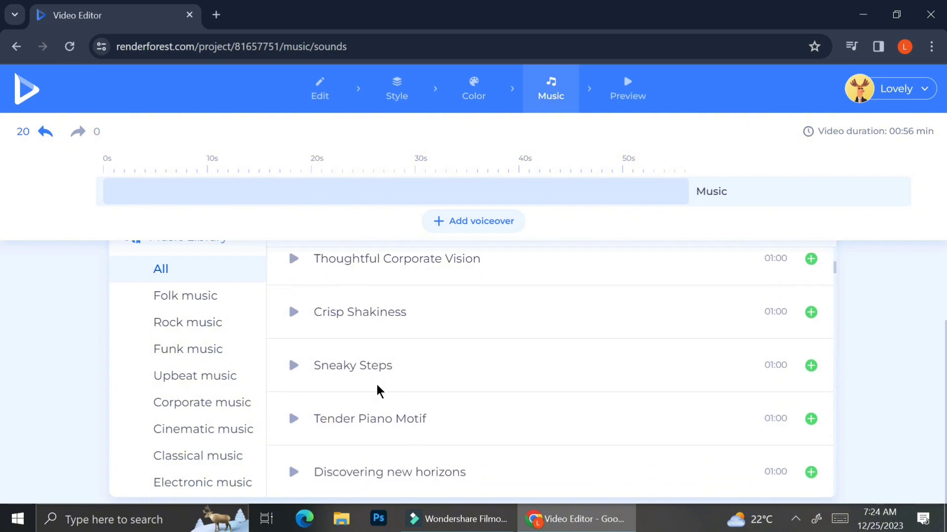
{"action": "scroll", "coordinate": [376, 384], "scroll_direction": "down", "scroll_amount": 2}
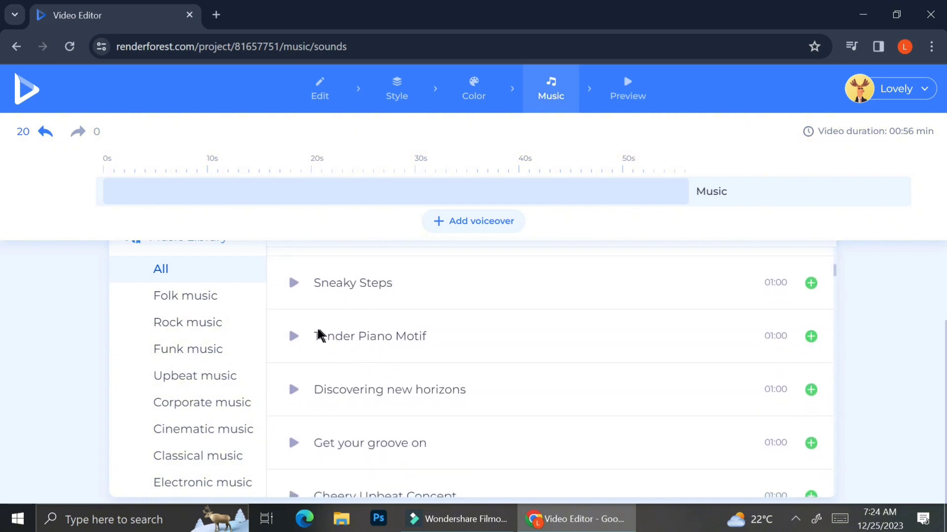
{"action": "left_click", "coordinate": [294, 336]}
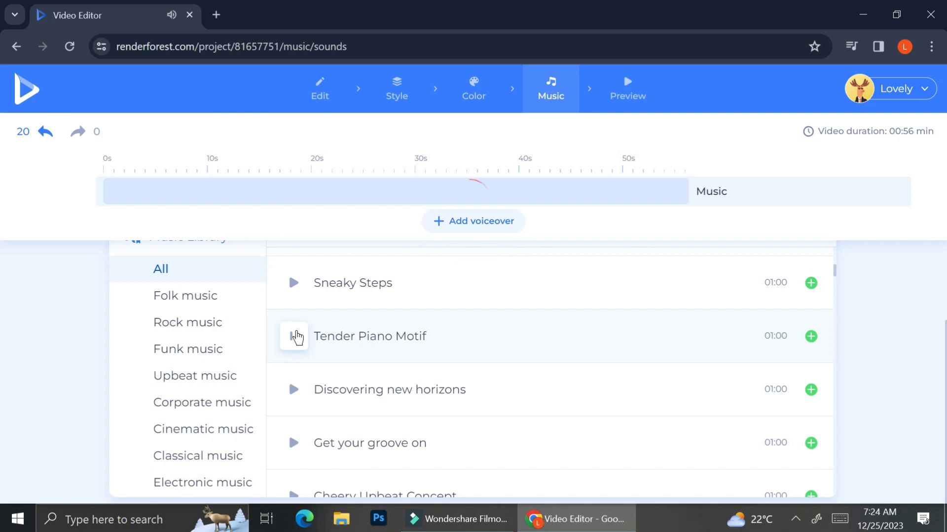
Add a voiceover track to the project and proceed to the video preview stage
{"action": "left_click", "coordinate": [465, 224]}
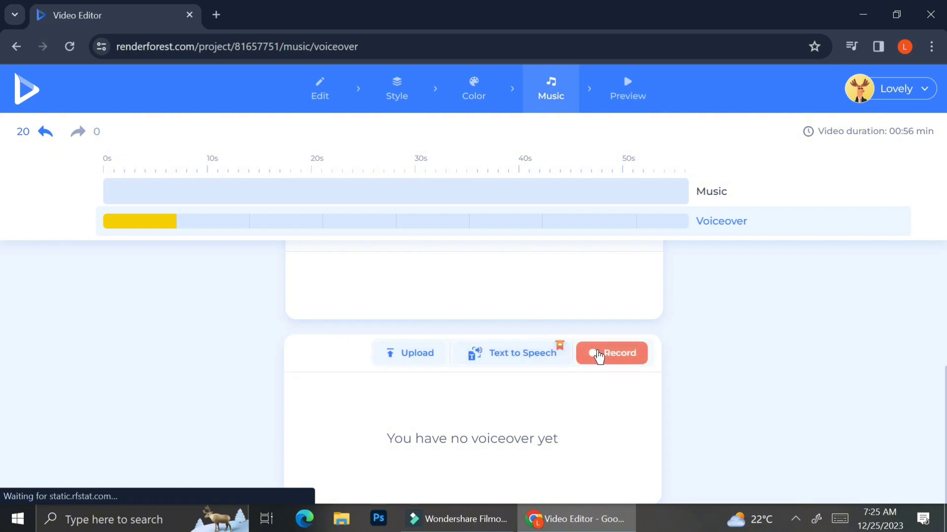
{"action": "left_click", "coordinate": [616, 191]}
{"action": "left_click", "coordinate": [627, 99]}
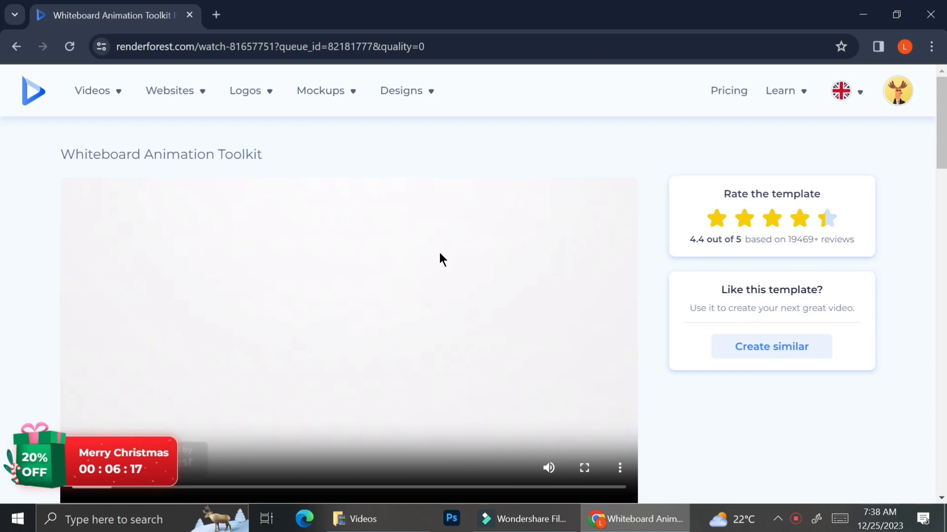
Play the rendered whiteboard animation video in full screen
{"action": "scroll", "coordinate": [616, 429], "scroll_direction": "down", "scroll_amount": 1}
{"action": "left_click", "coordinate": [597, 427]}
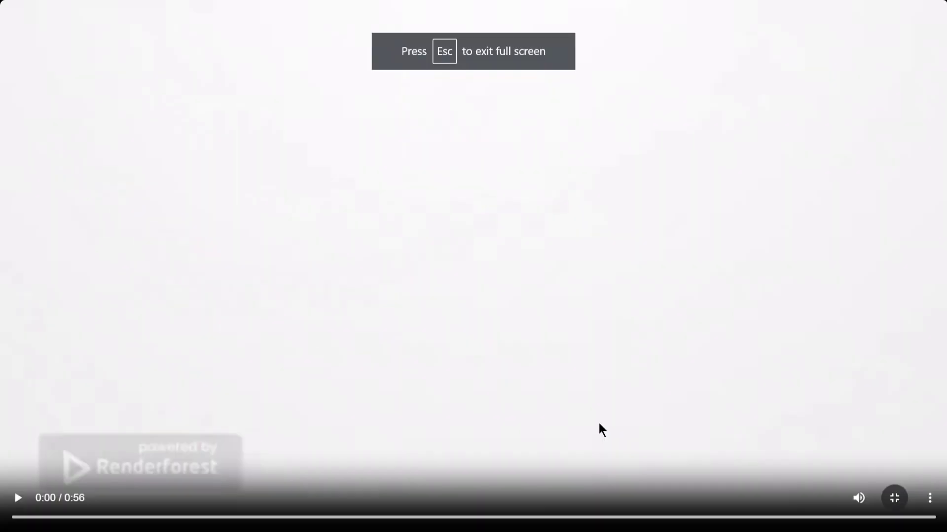
{"action": "left_click", "coordinate": [11, 505]}
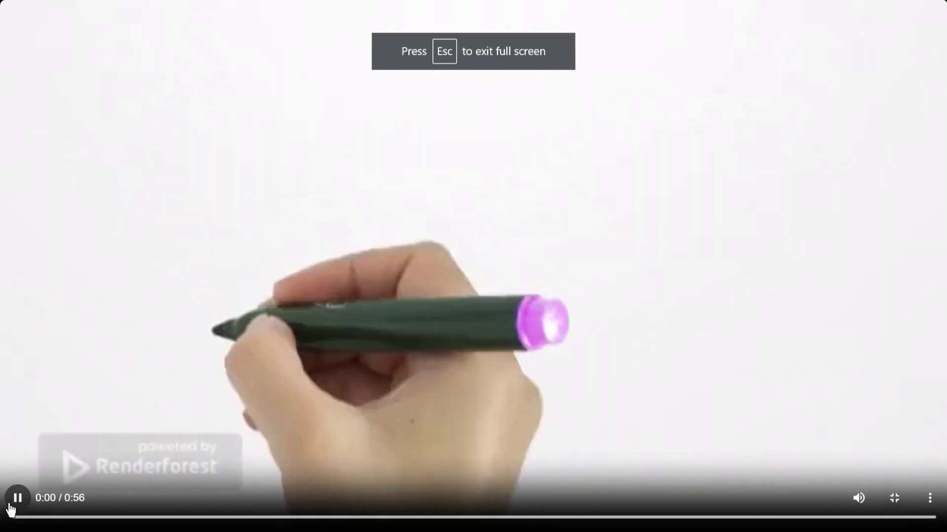